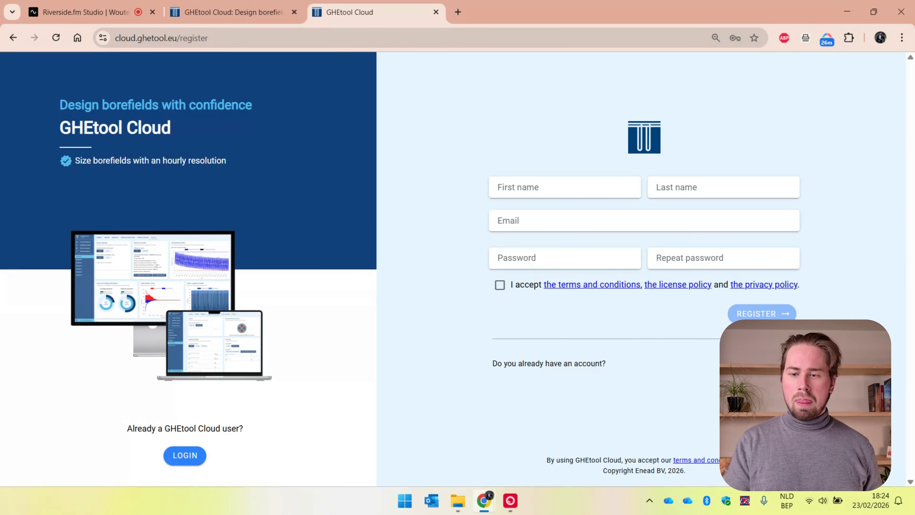
Step: Go to the login page and fill in the account's email address to log in
click(775, 363)
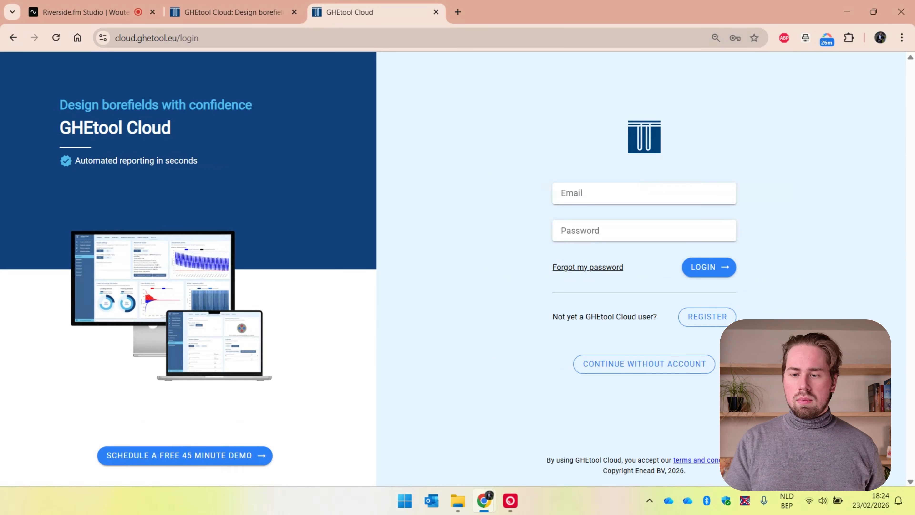
click(637, 192)
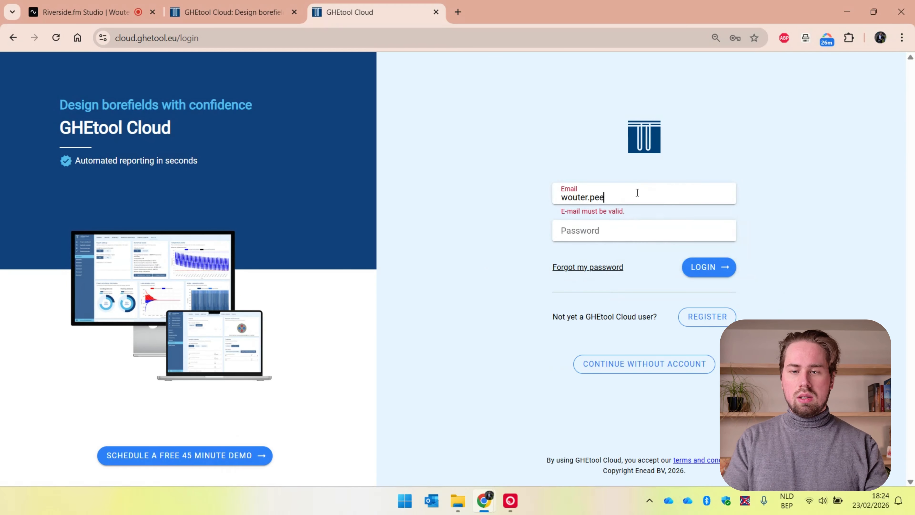
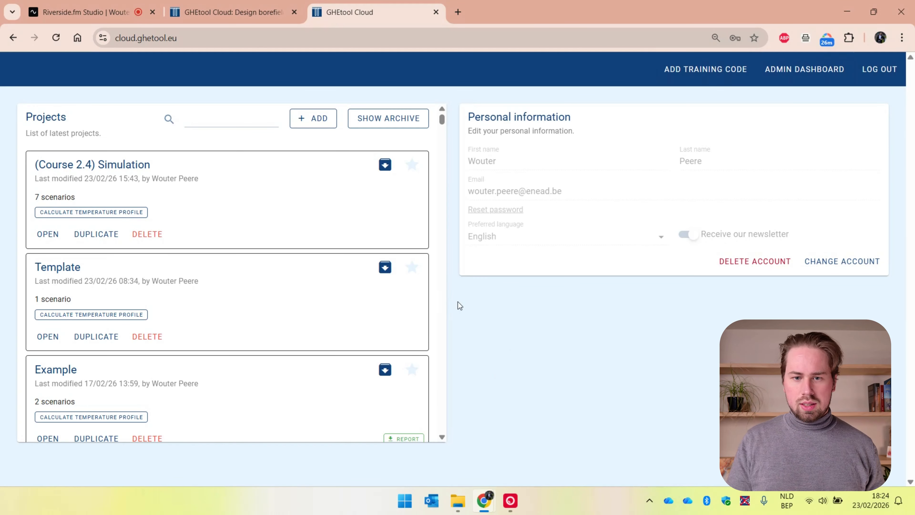
Step: Create a new blank project named "Course 2.4 - My first simulation!"
click(325, 125)
click(260, 188)
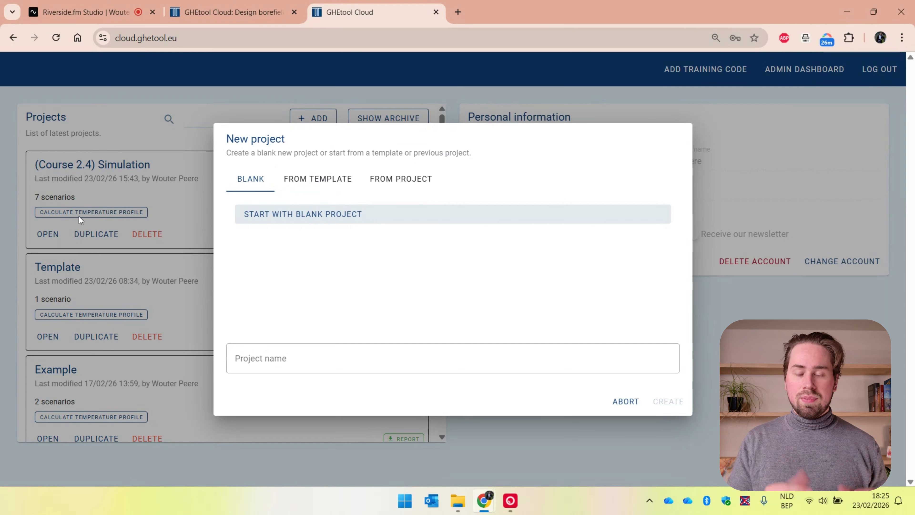
click(364, 345)
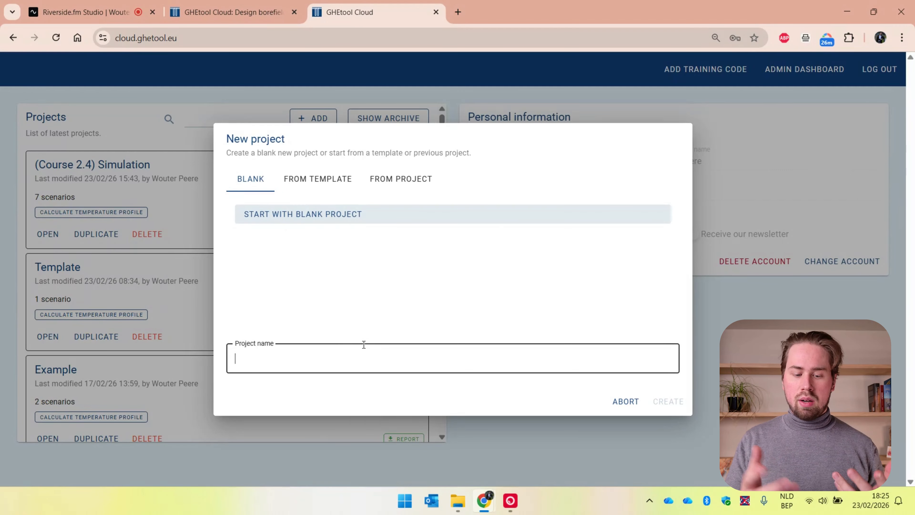
text(Course)
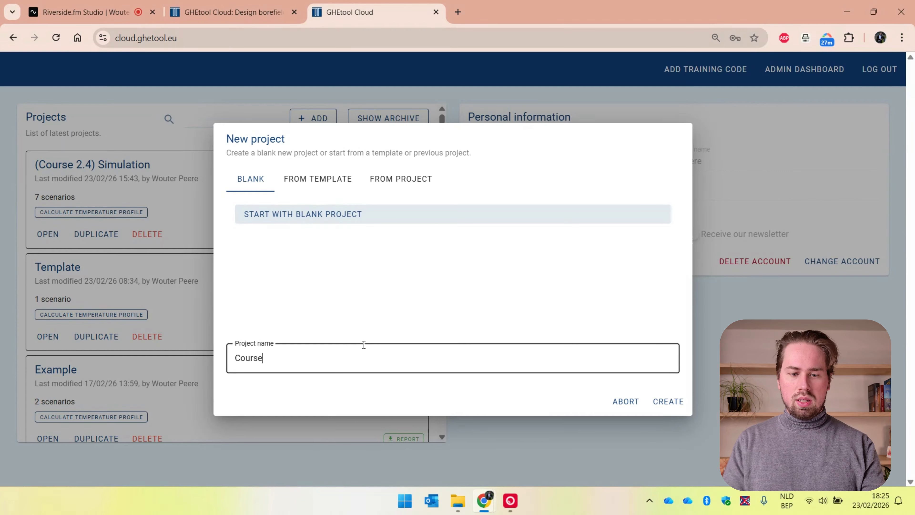
text( 2.4 - My firs)
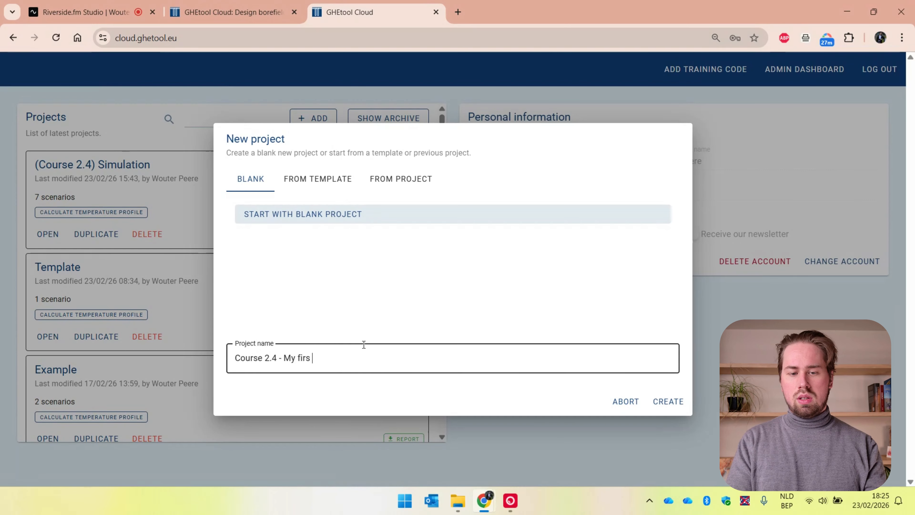
text(t simulation!)
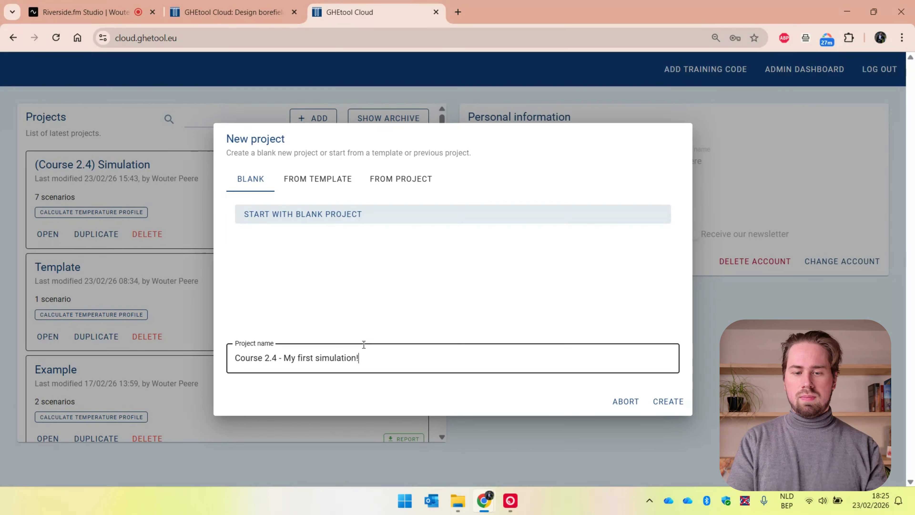
key(Return)
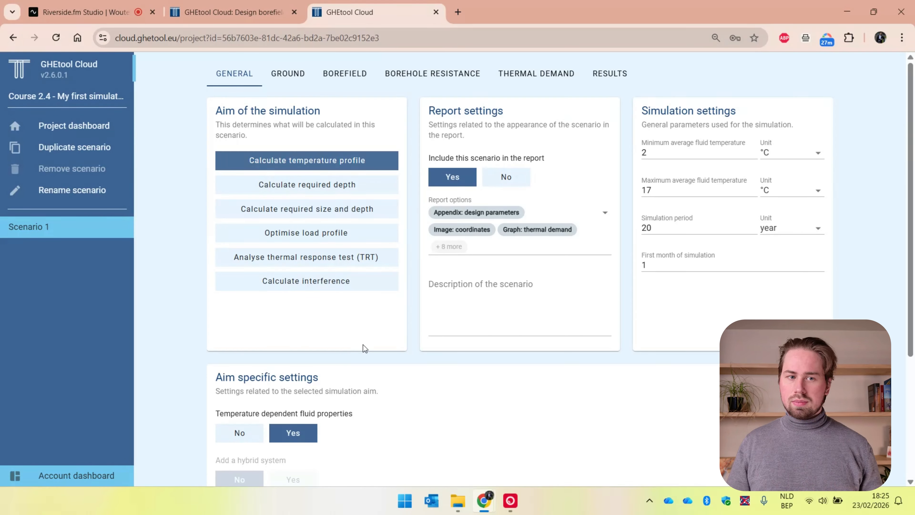
Step: Examine the available project languages and report languages on the project dashboard
click(117, 130)
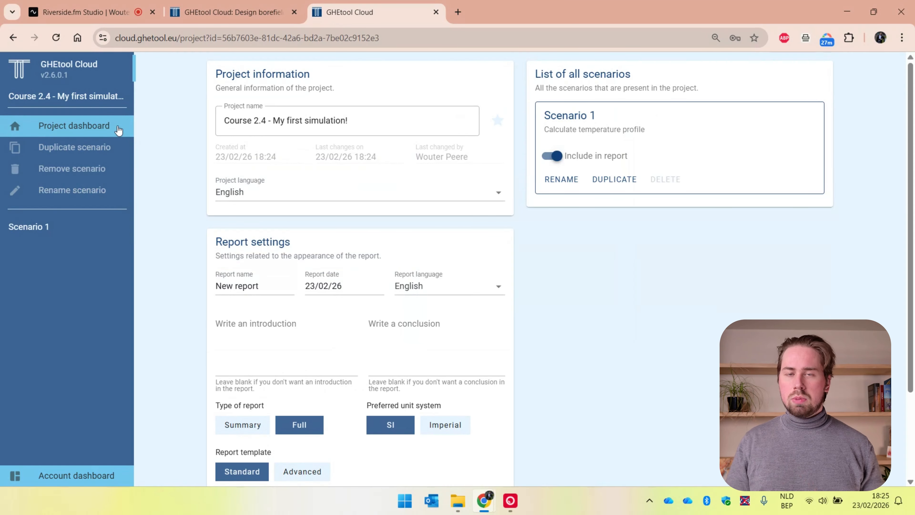
click(288, 193)
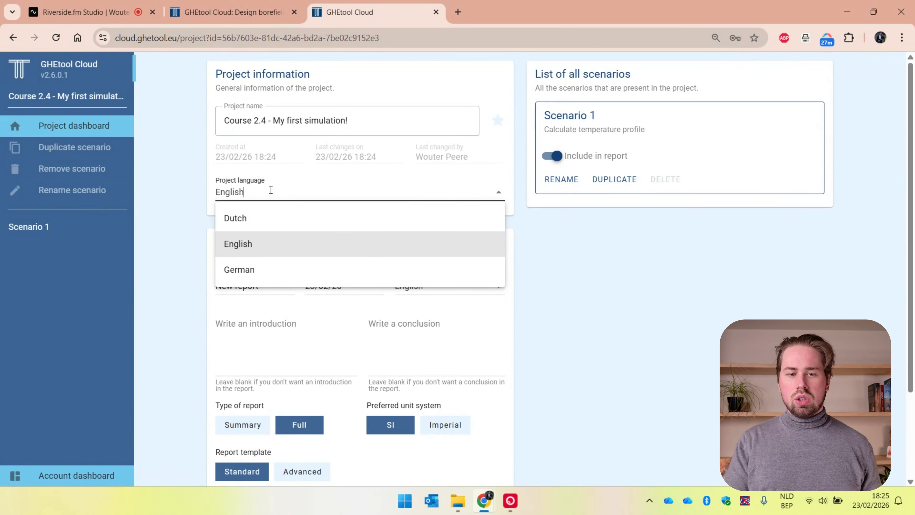
click(185, 234)
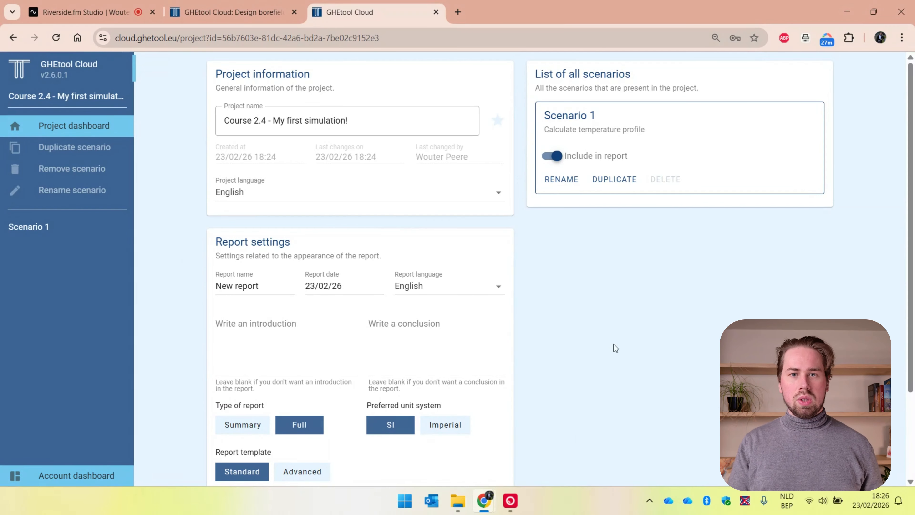
click(465, 291)
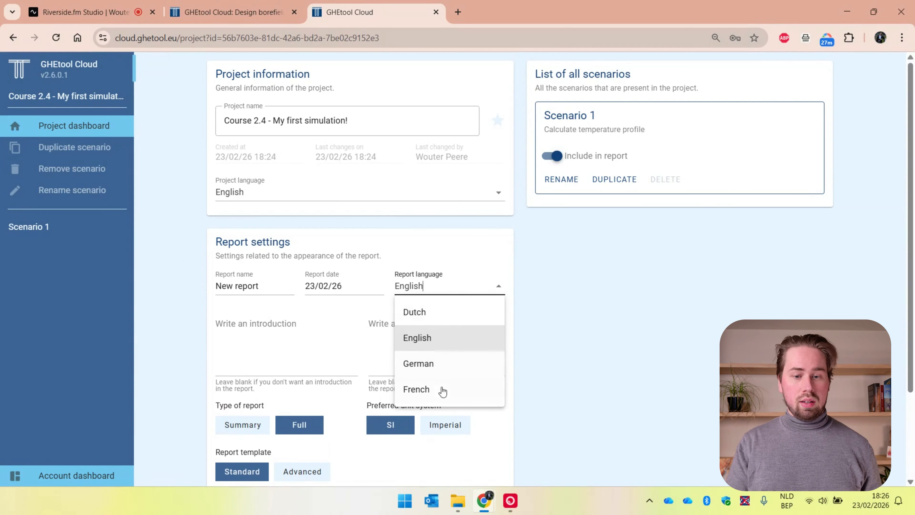
click(528, 353)
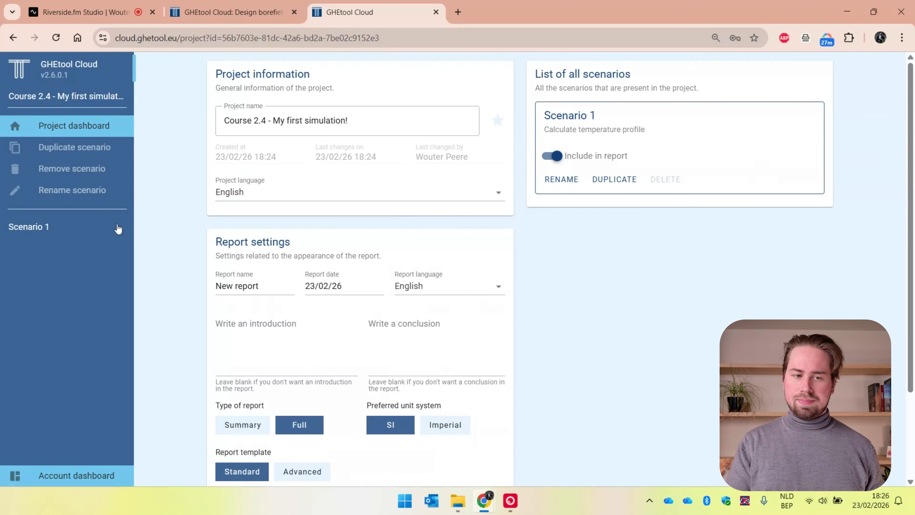
Step: In Scenario 1, set the simulation period to 40 years and disable temperature dependent fluid properties
click(83, 230)
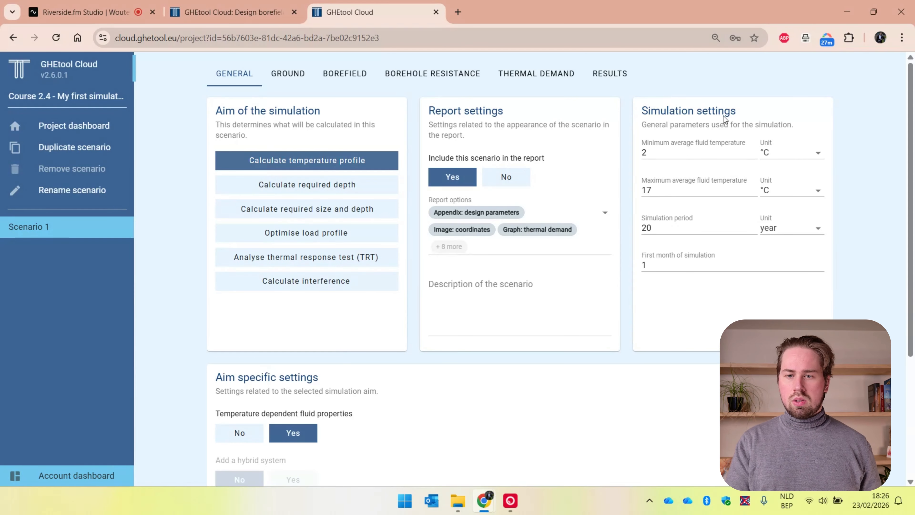
double_click(661, 229)
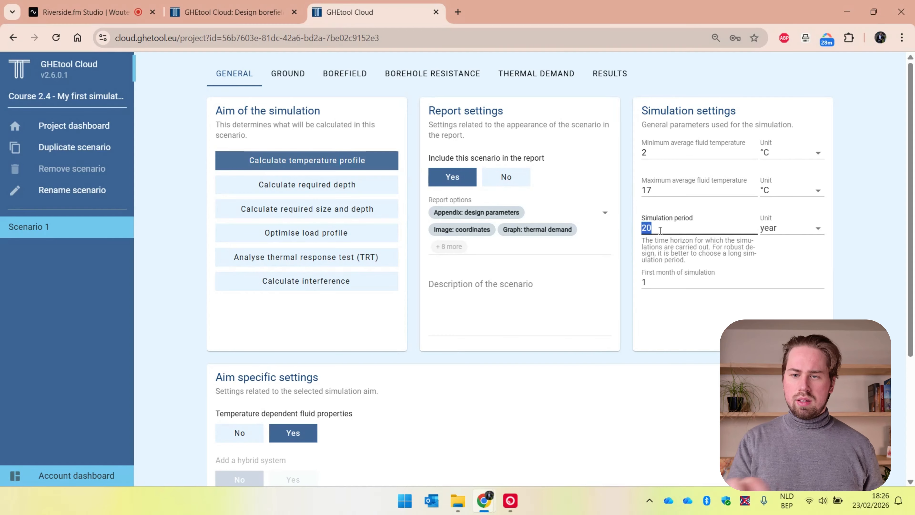
text(40)
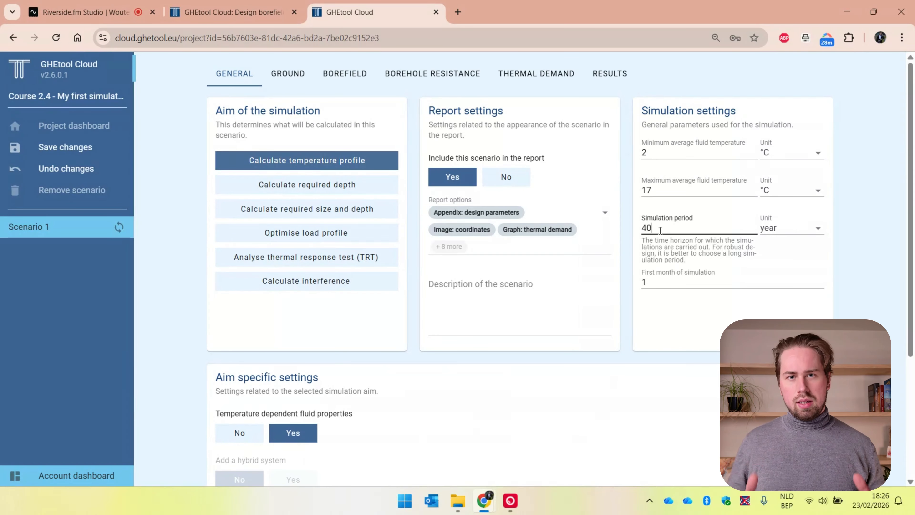
scroll(379, 399, down, 3)
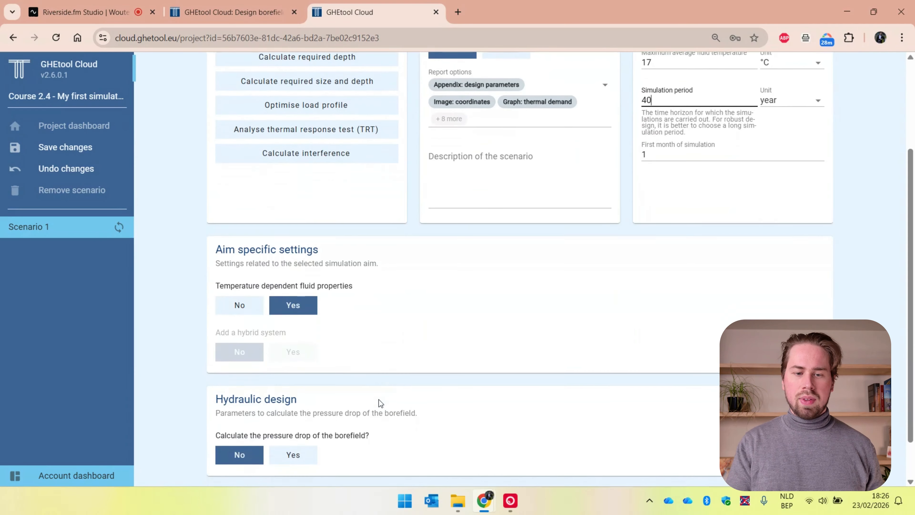
click(254, 312)
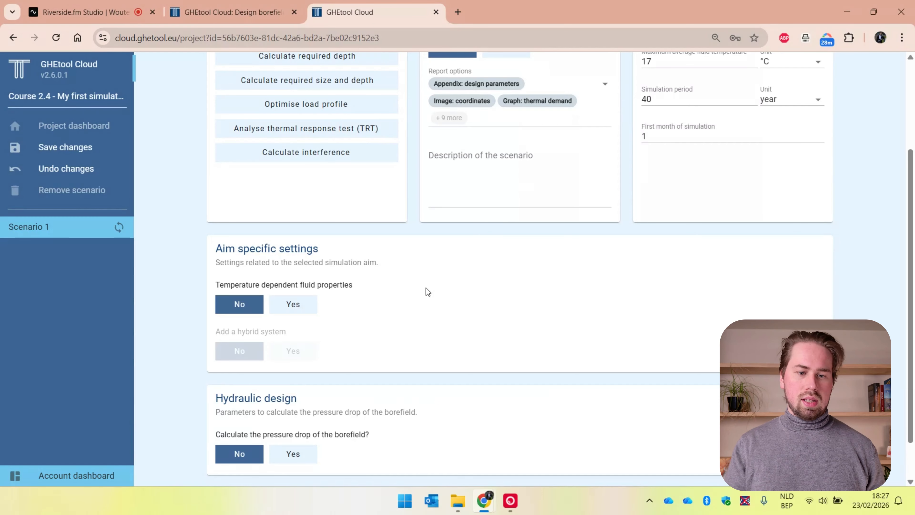
Step: Set the soil's average thermal conductivity to 1.6 W/(m·K) and choose BEL-Gent as the ground temperature database location
scroll(426, 288, up, 3)
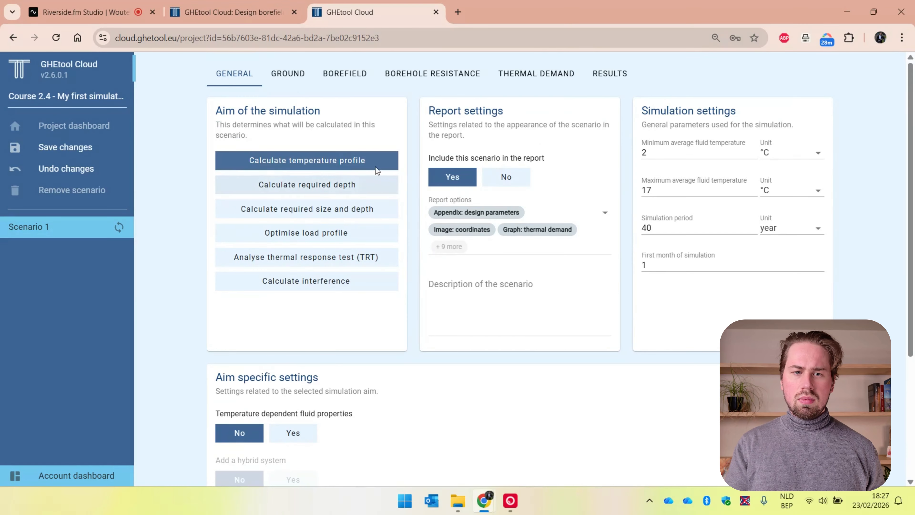
click(302, 76)
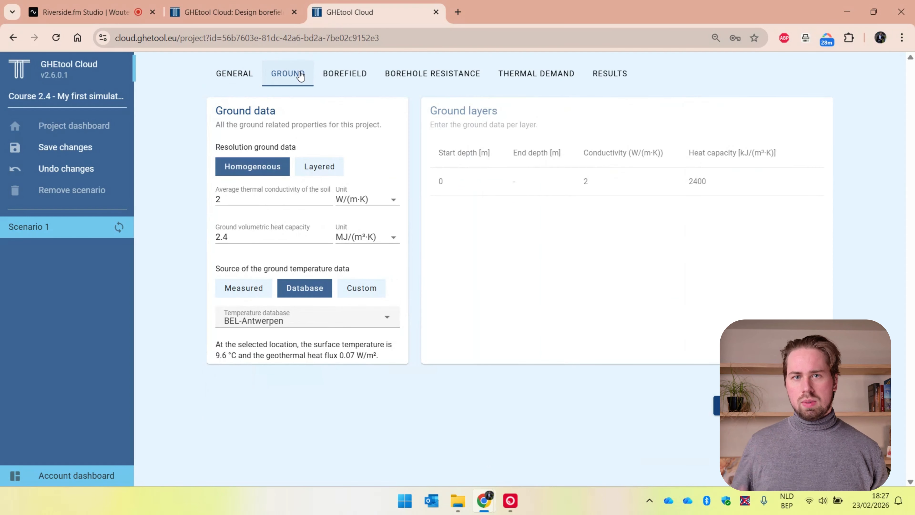
double_click(249, 196)
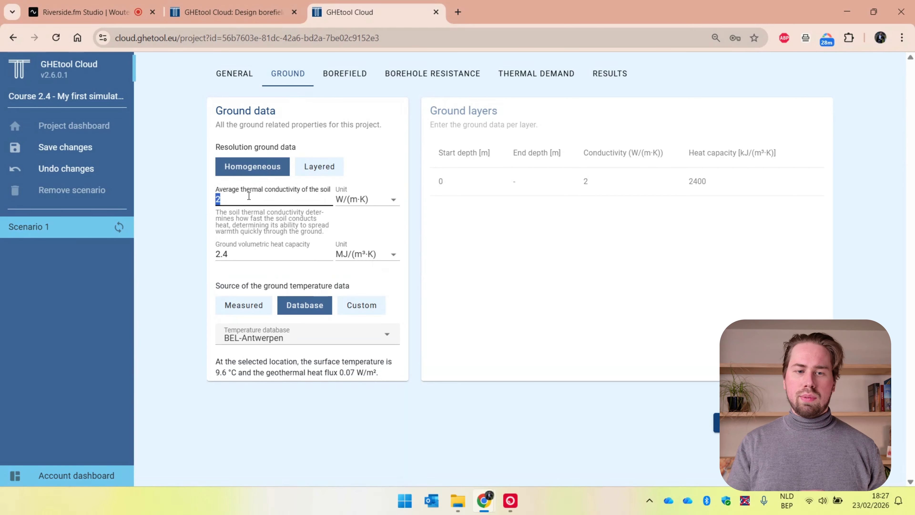
text(1.6)
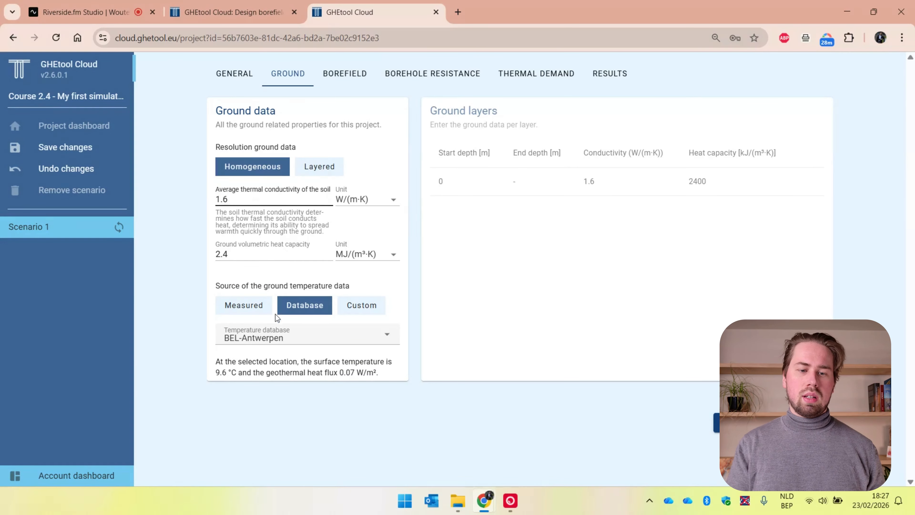
click(272, 339)
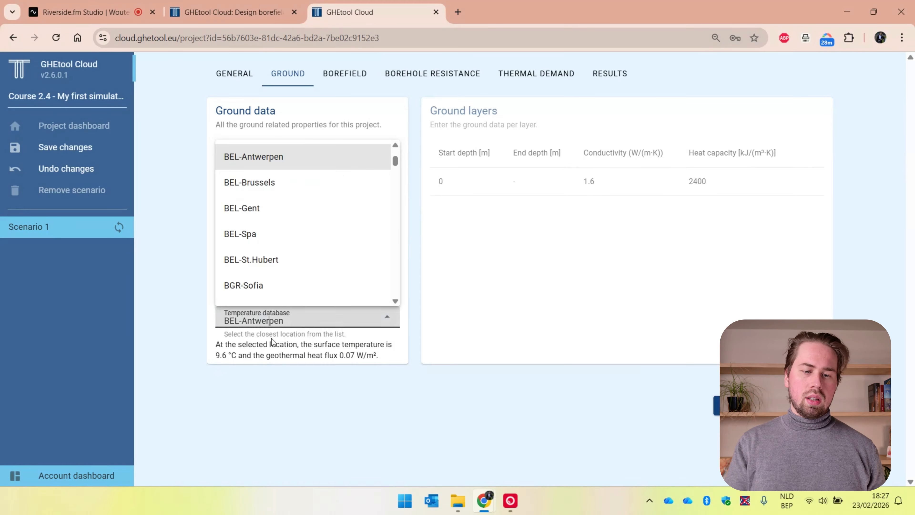
click(284, 210)
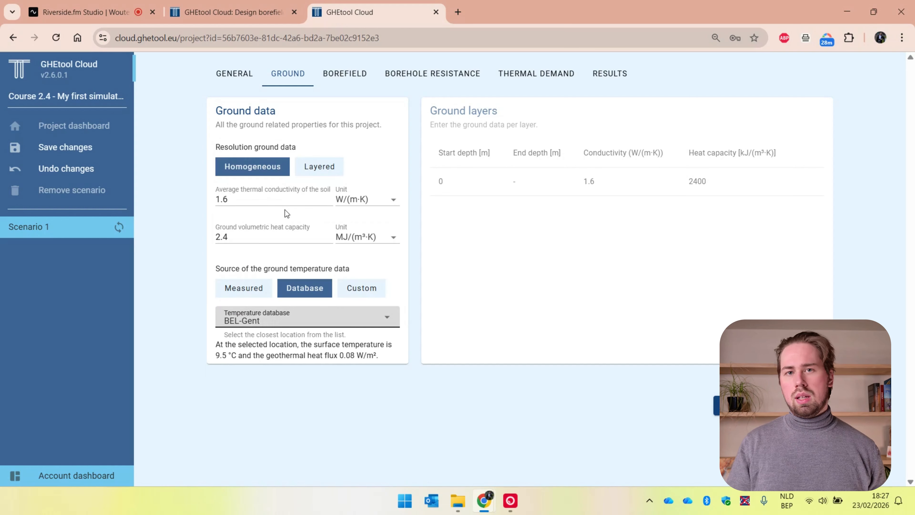
click(386, 317)
scroll(339, 282, down, 15)
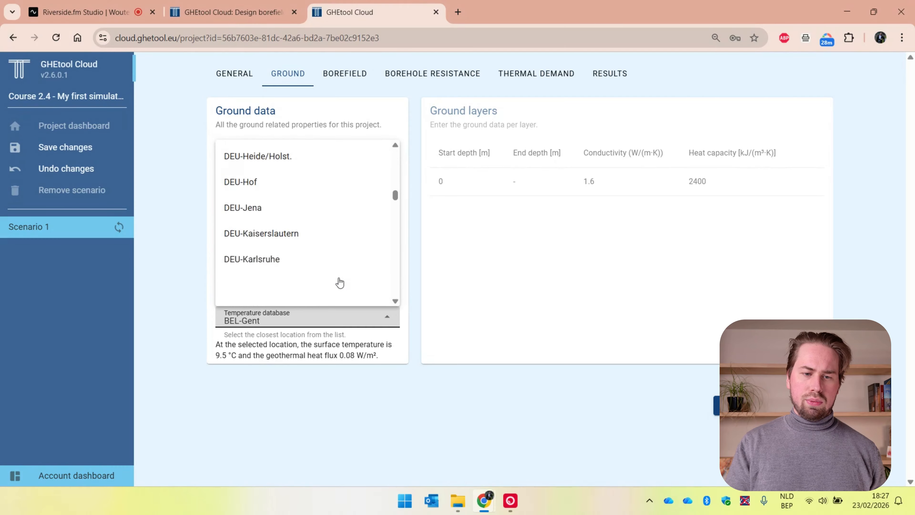
scroll(340, 282, up, 8)
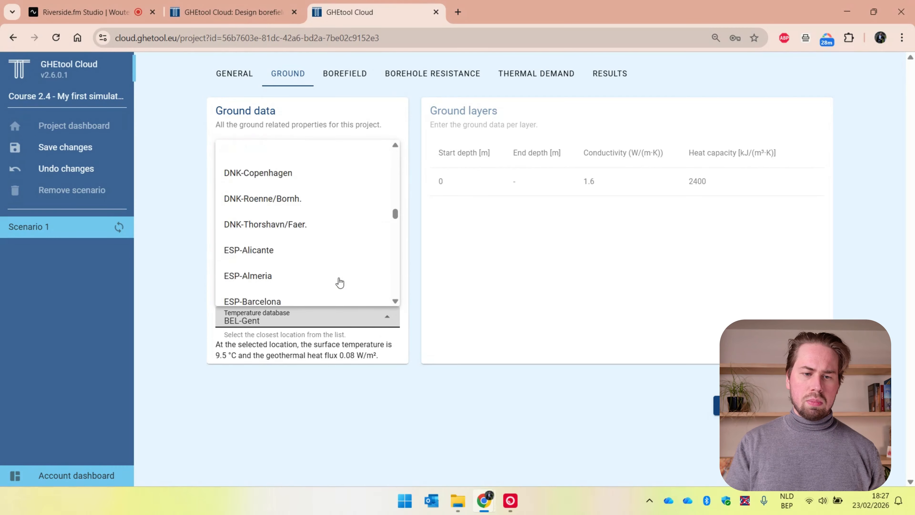
click(162, 304)
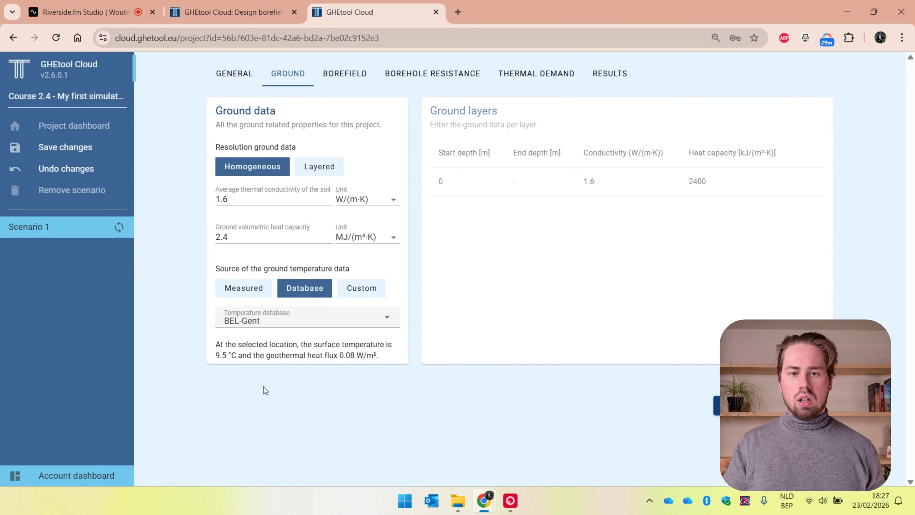
Step: Set the rectangular borefield to 15 boreholes in the length direction and 14 in the width direction
click(348, 85)
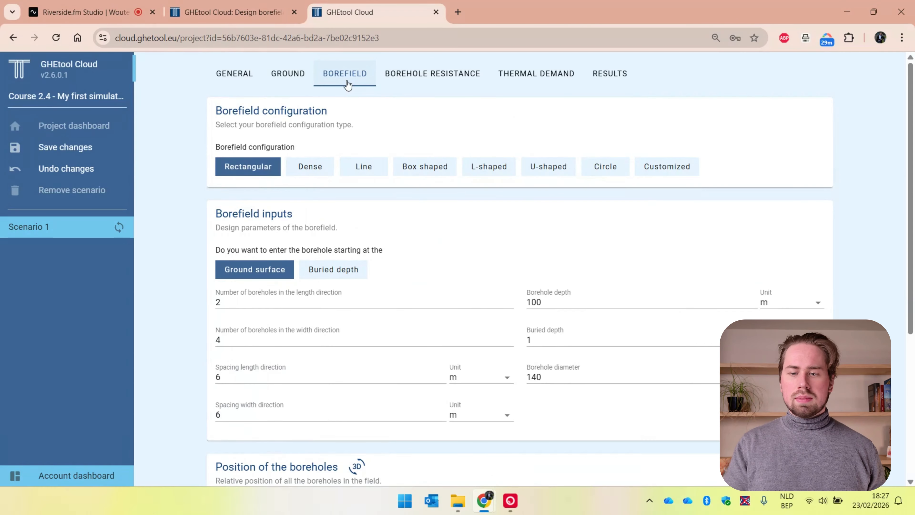
double_click(293, 301)
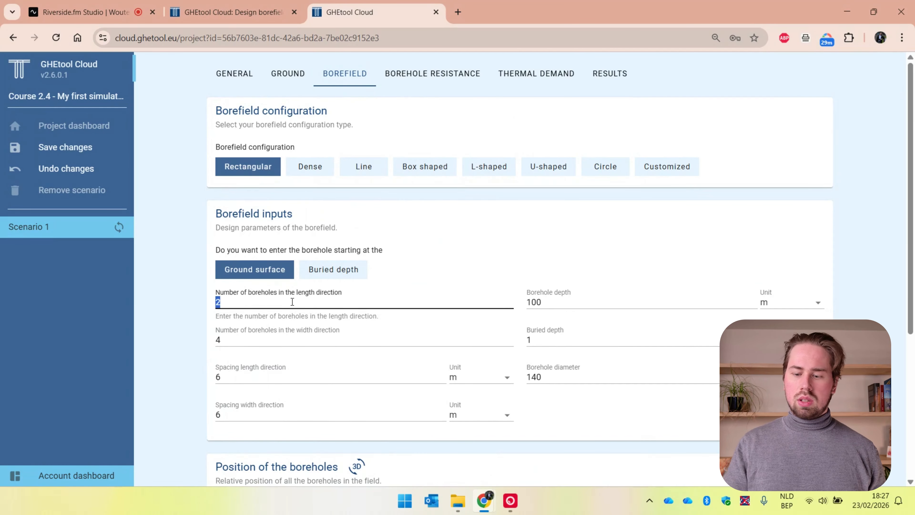
text(15)
double_click(275, 336)
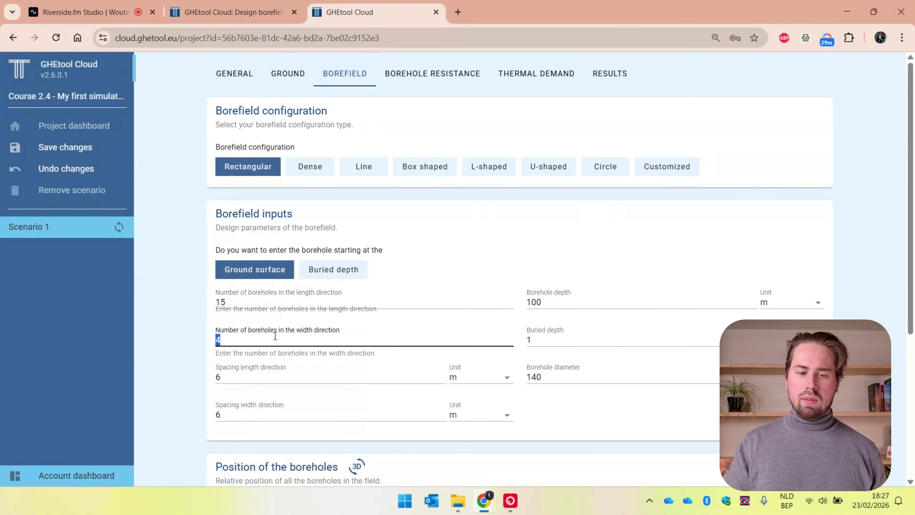
text(14)
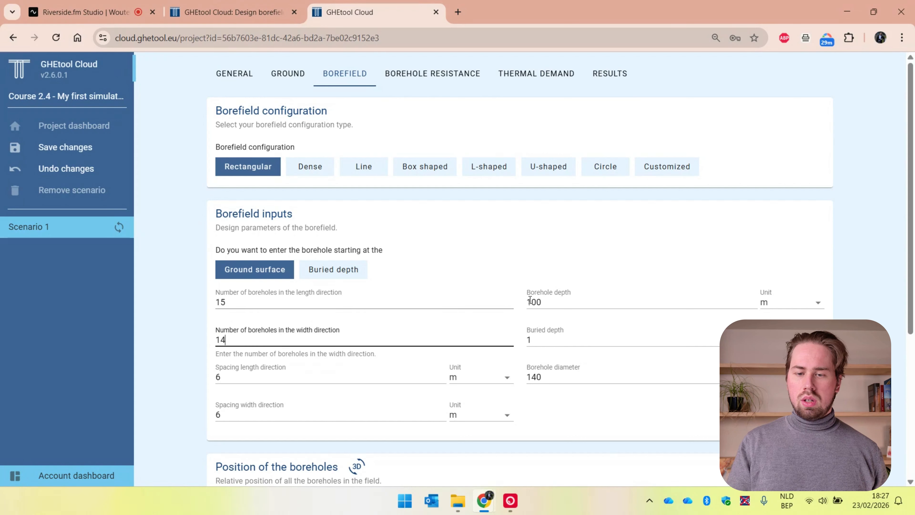
Step: Set the borehole depth to 150 m and the buried depth to 0.7 m
click(538, 302)
key(BackSpace)
text(5)
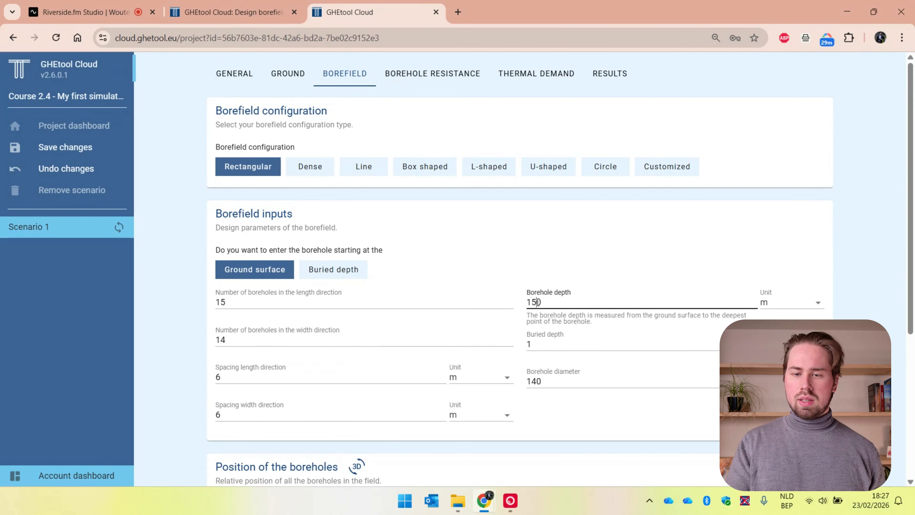
click(540, 341)
key(BackSpace)
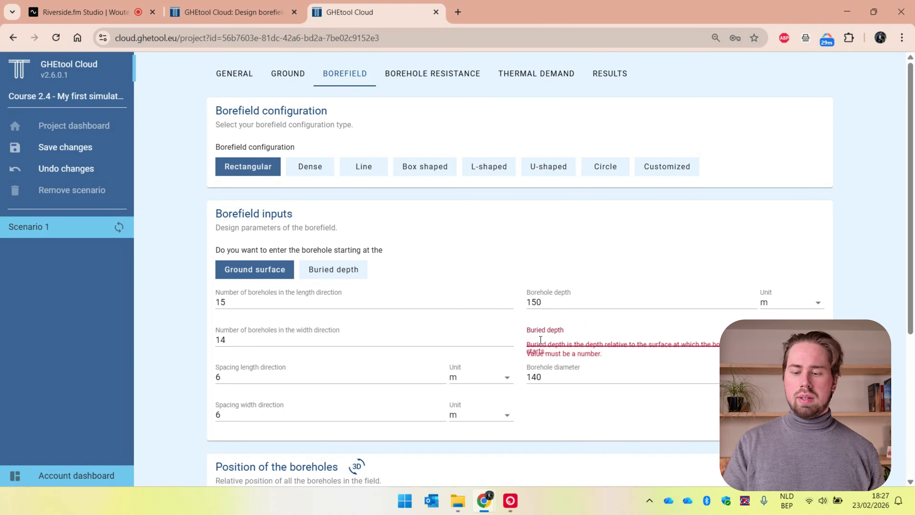
text(0.7)
scroll(520, 378, down, 2)
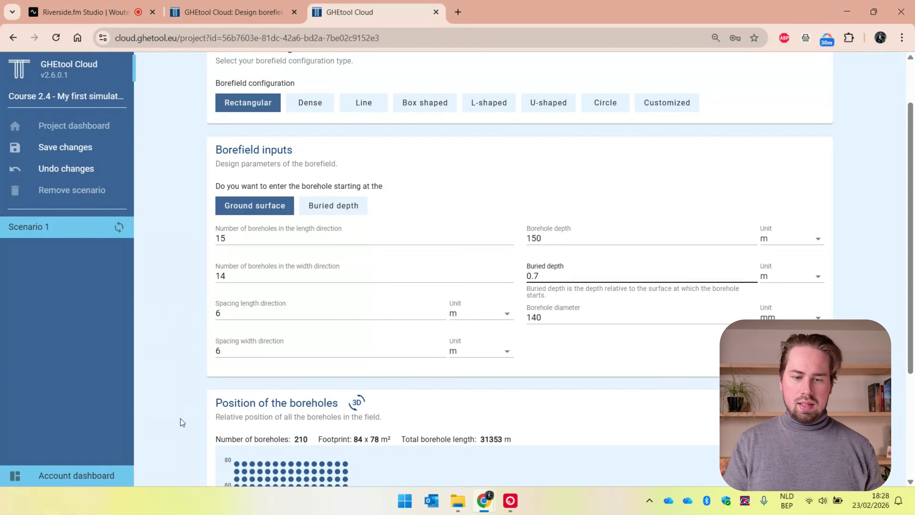
Step: Review the borehole position plot and browse the available heat exchanger types in the borehole resistance inputs
scroll(181, 418, down, 2)
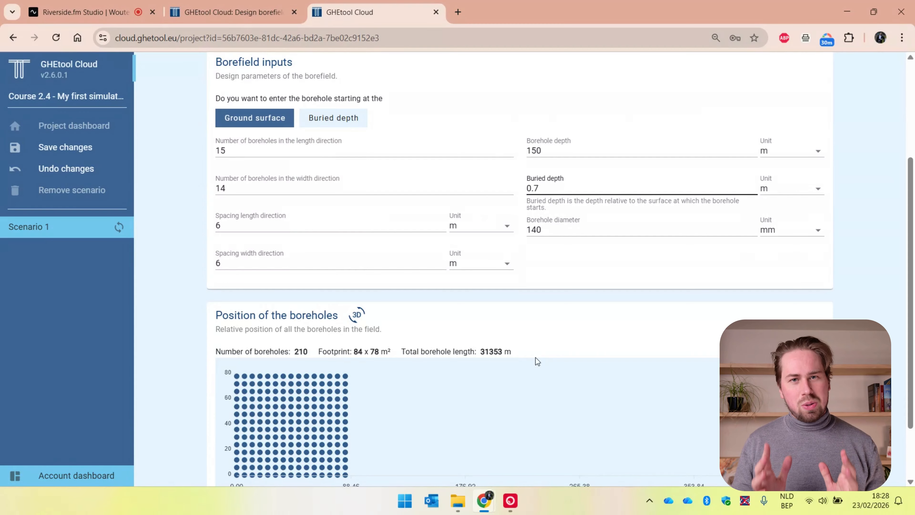
scroll(536, 357, up, 4)
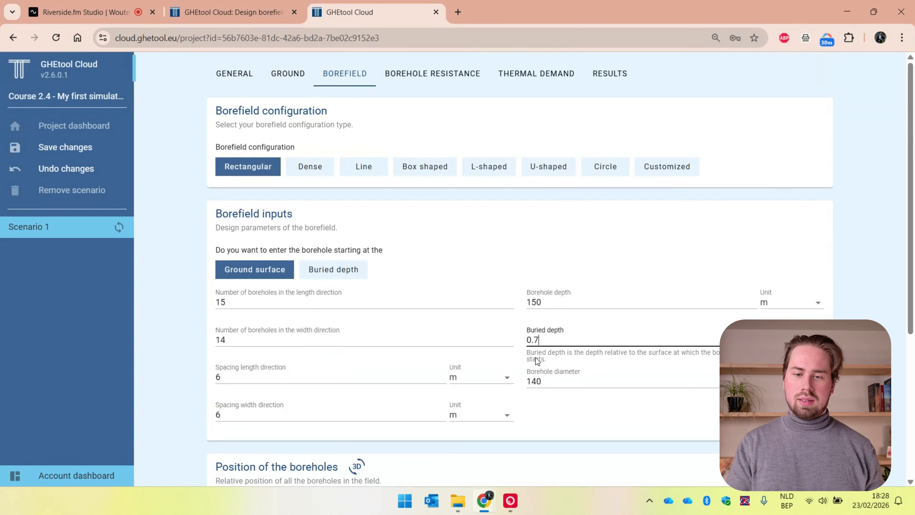
click(447, 83)
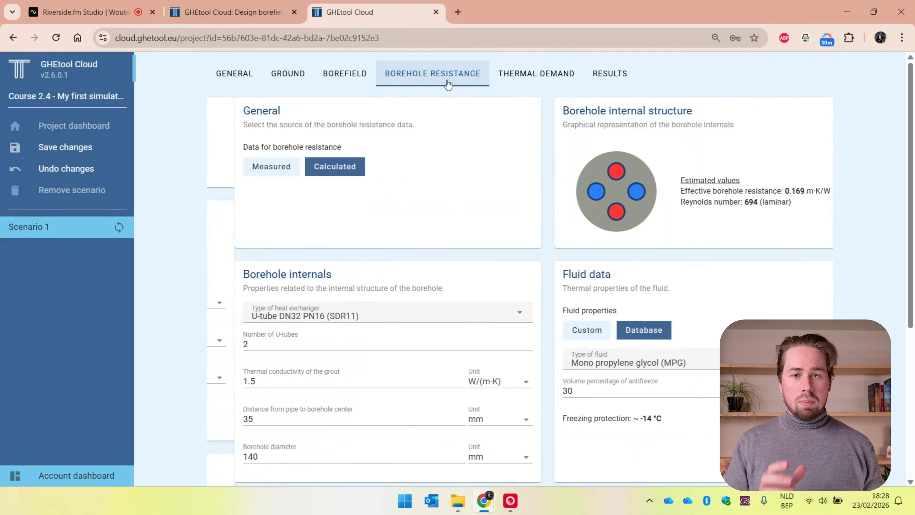
click(387, 318)
scroll(389, 219, down, 1)
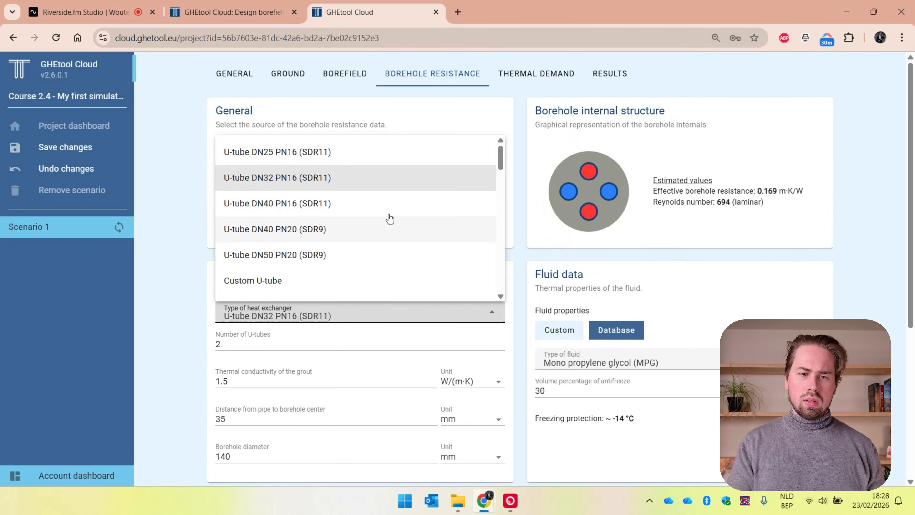
scroll(390, 219, down, 6)
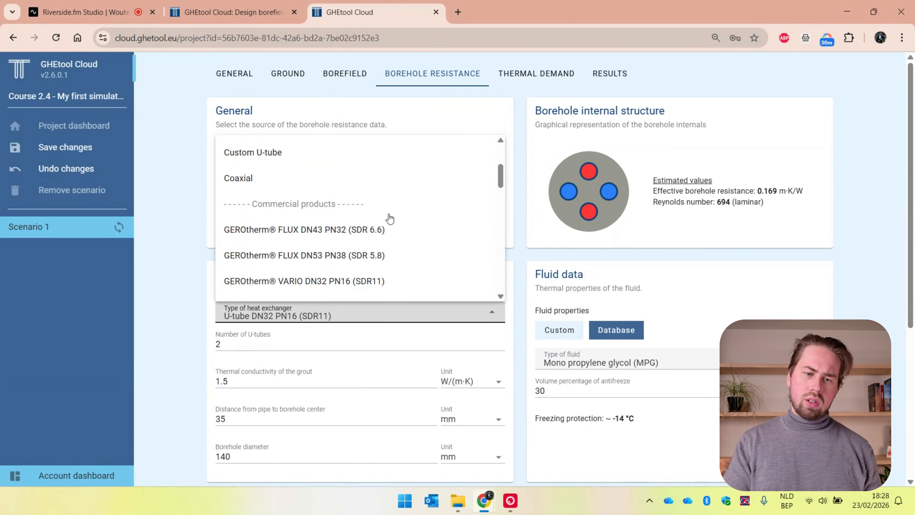
scroll(390, 219, down, 3)
scroll(389, 219, up, 10)
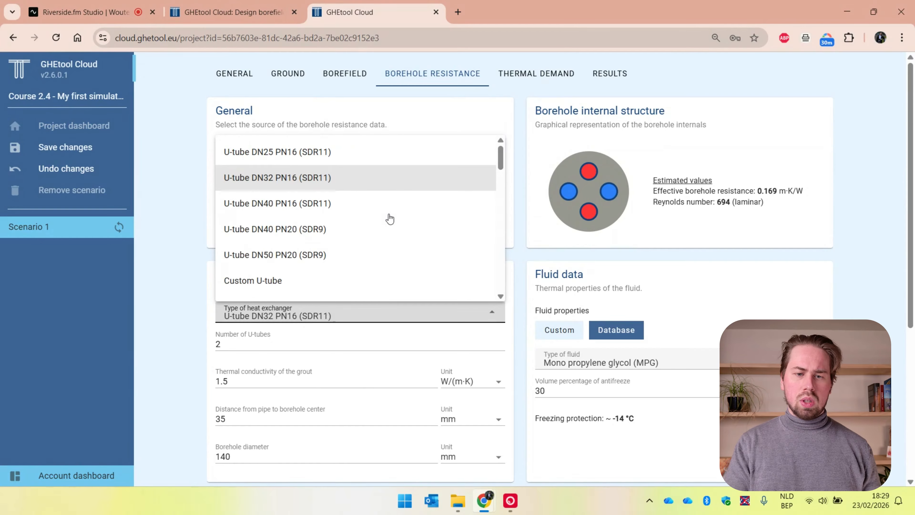
click(181, 298)
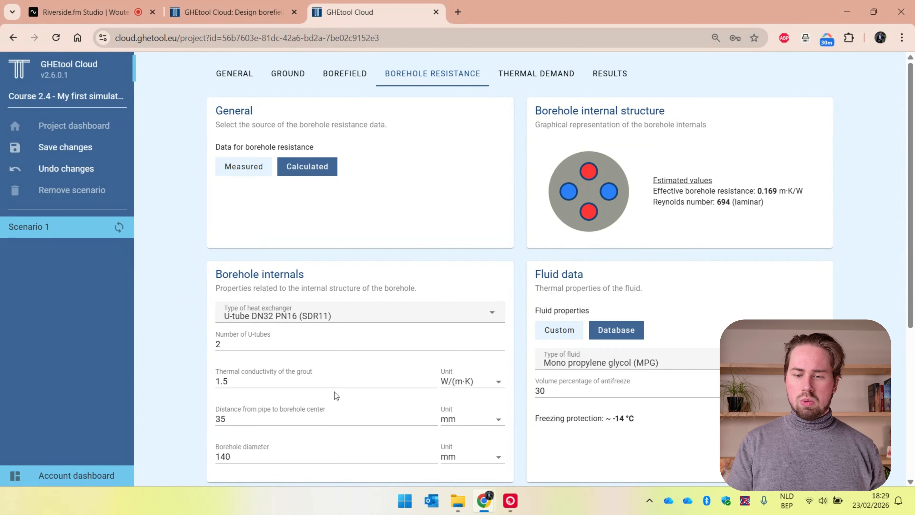
Step: Set the antifreeze volume percentage of the mono propylene glycol fluid to 25%, using the database fluid properties
double_click(560, 388)
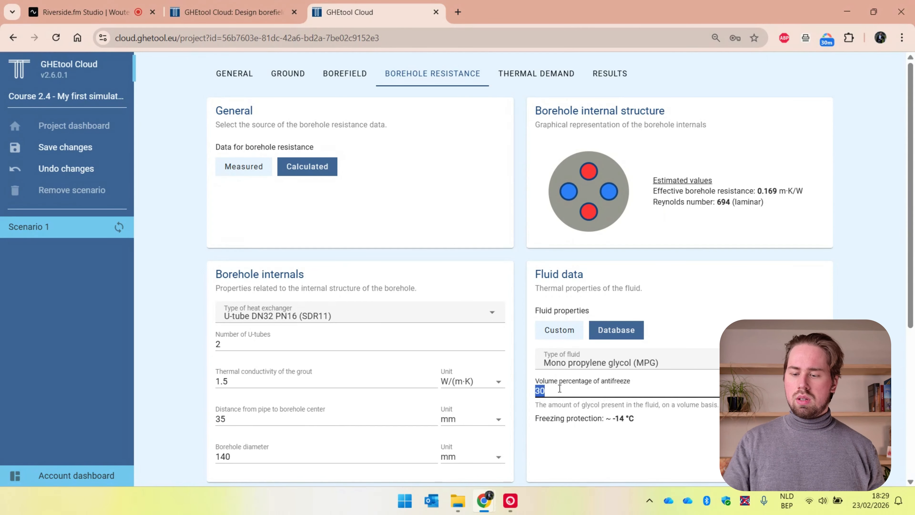
text(25)
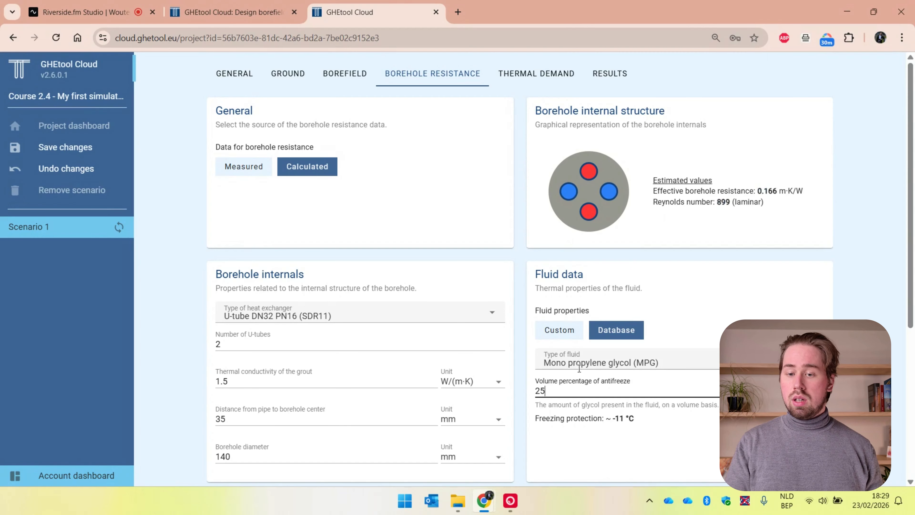
scroll(523, 390, down, 3)
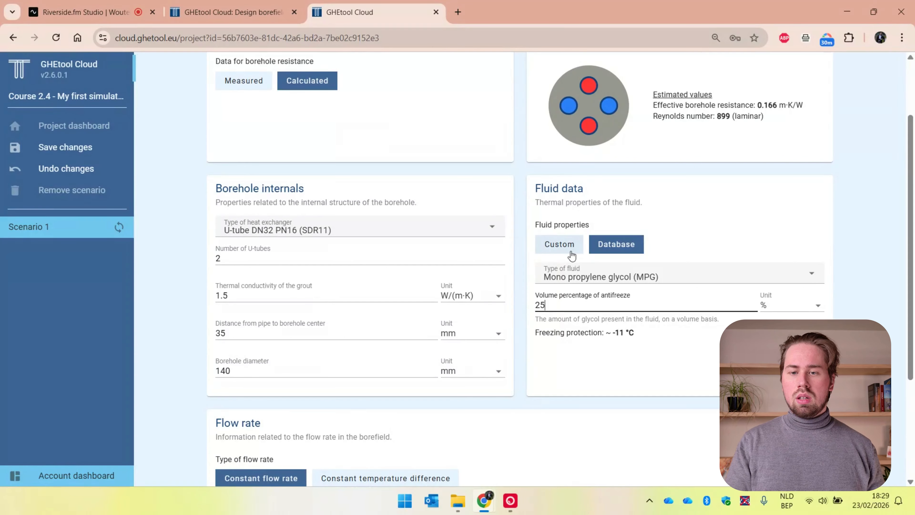
click(571, 255)
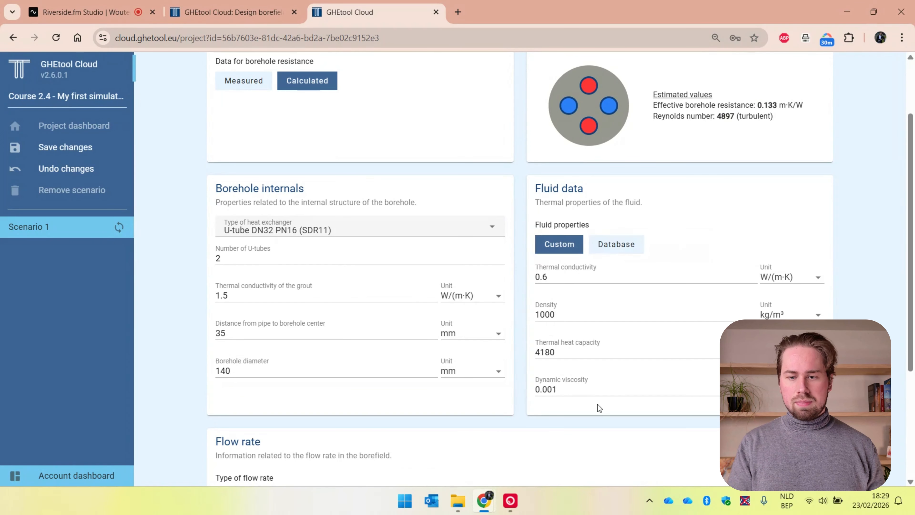
click(627, 254)
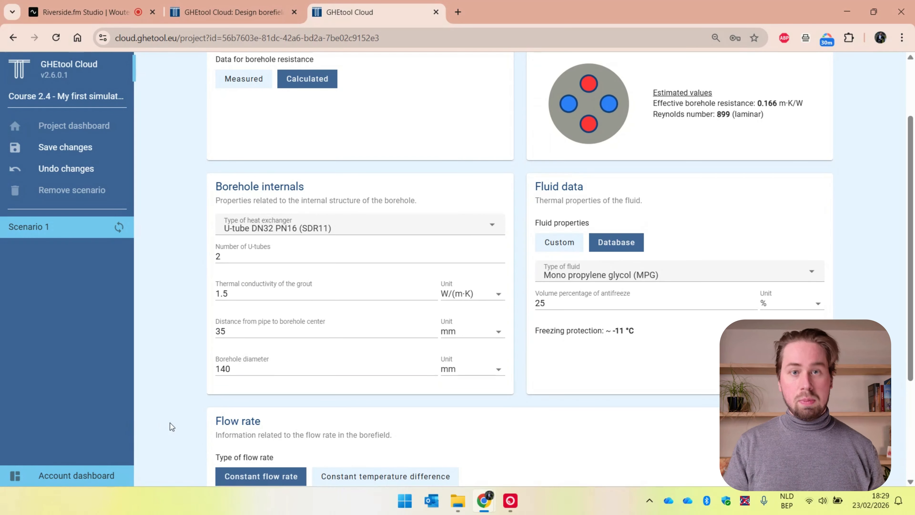
Step: Specify the constant flow rate for the entire borefield and set it to 35
scroll(172, 426, down, 4)
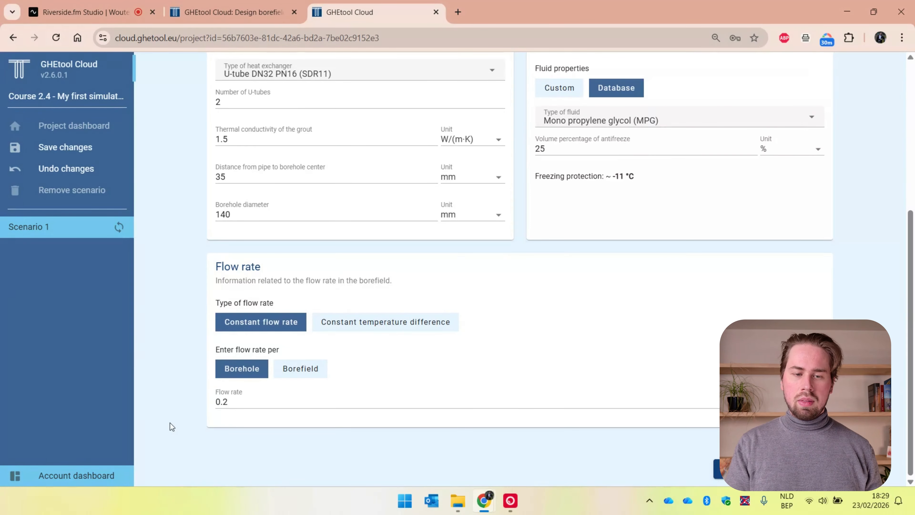
mouse_move(273, 331)
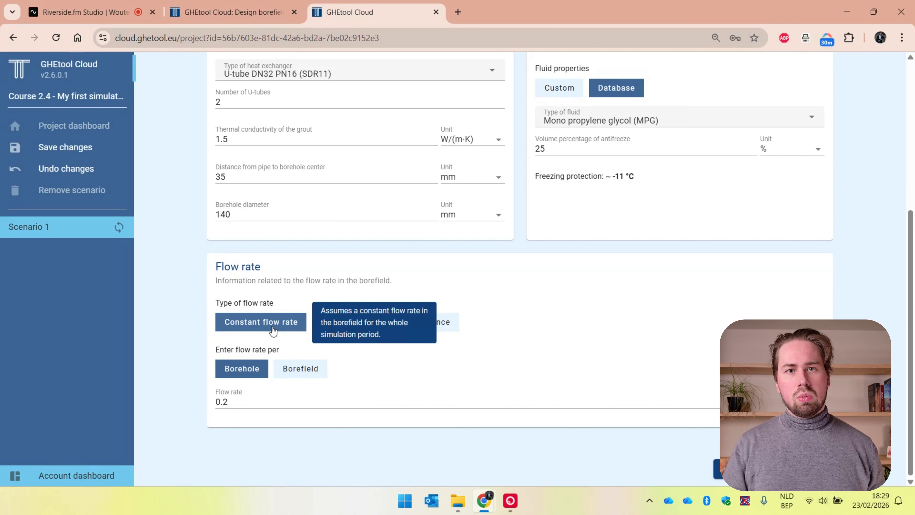
click(297, 368)
double_click(252, 438)
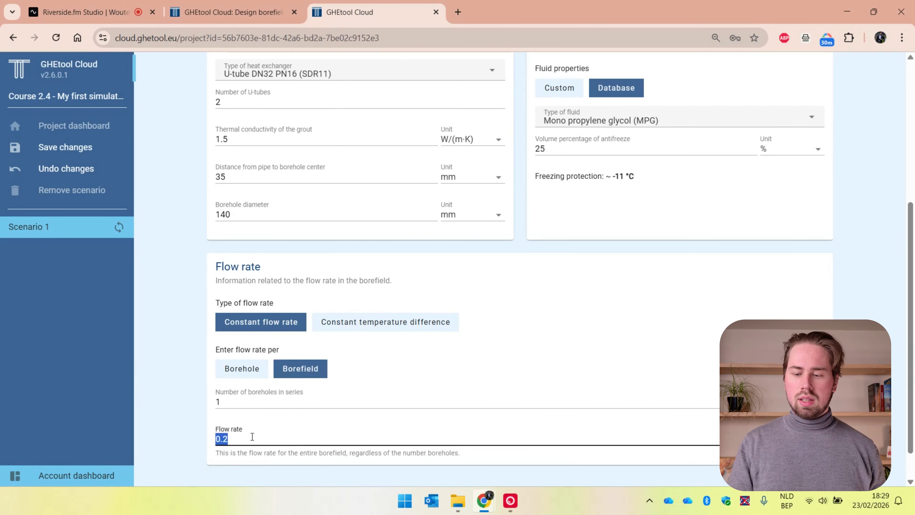
text(35)
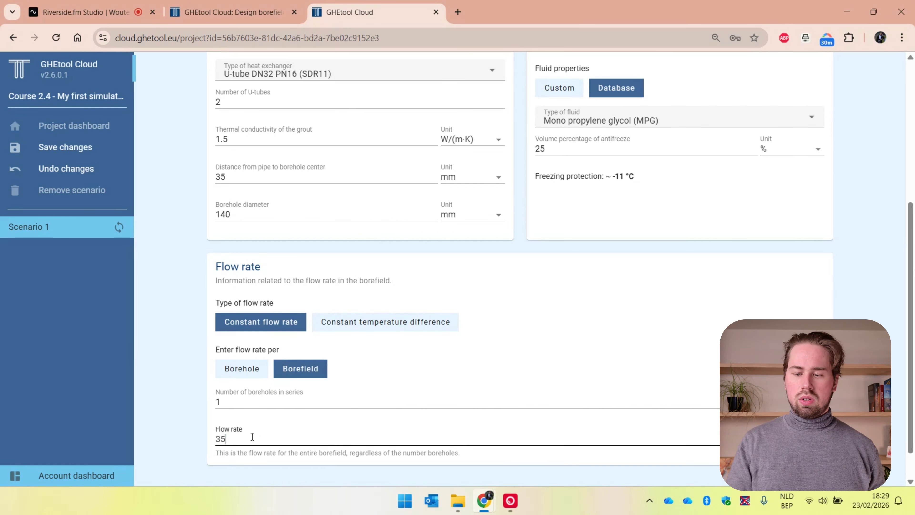
click(187, 433)
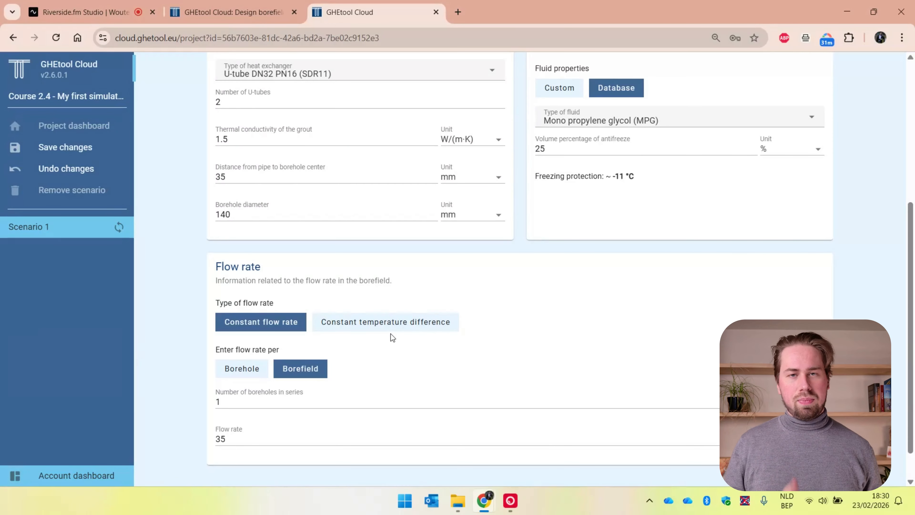
Step: Set the heat pump's SCOP for heating to 4.5 in the thermal demand inputs
scroll(207, 282, up, 5)
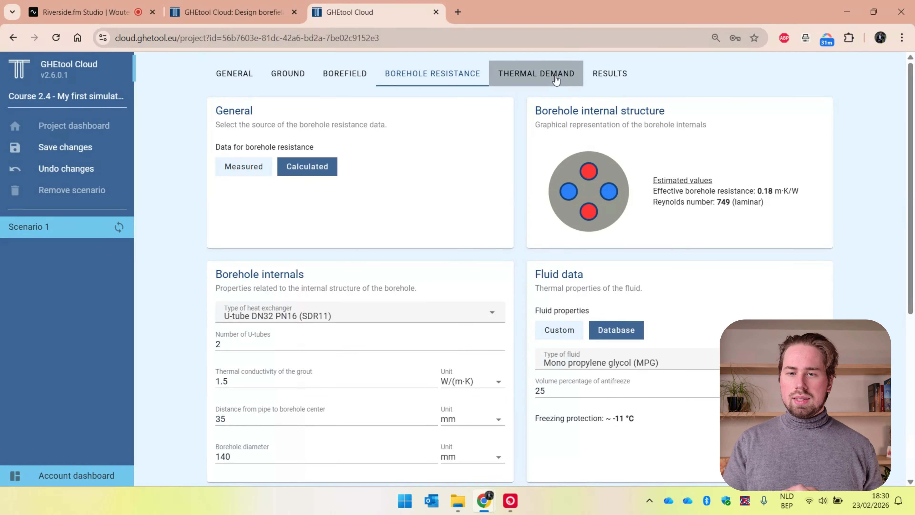
click(536, 73)
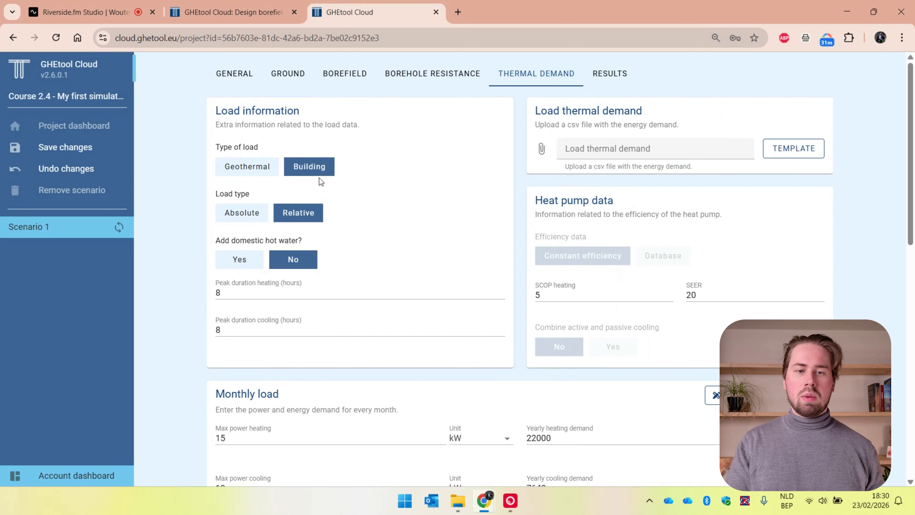
mouse_move(316, 174)
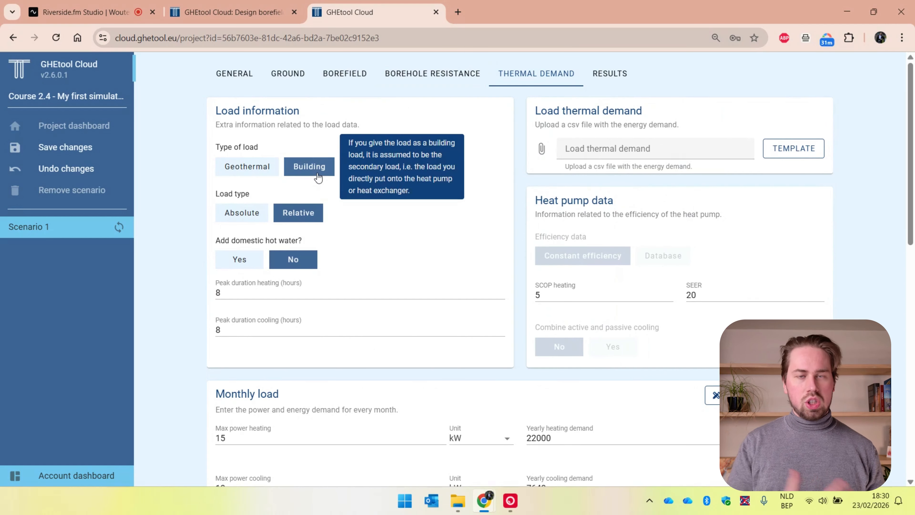
click(540, 295)
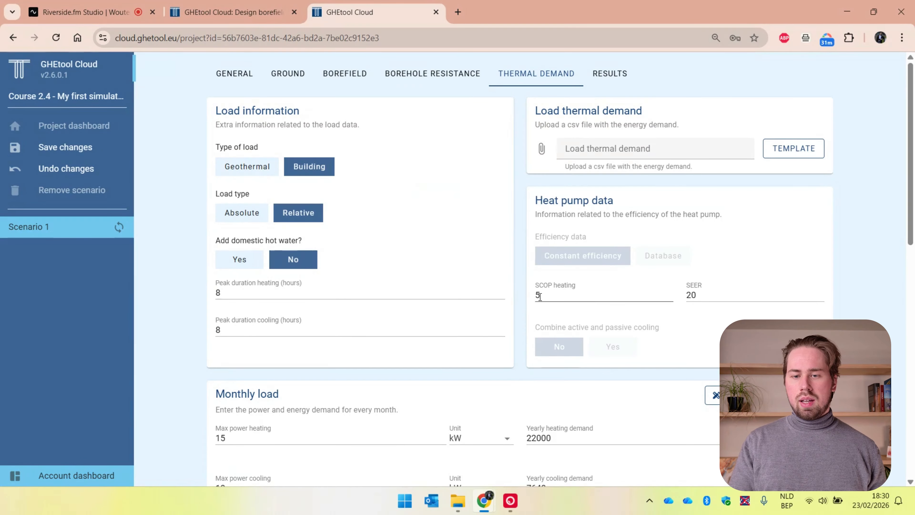
key(BackSpace)
text(4.5)
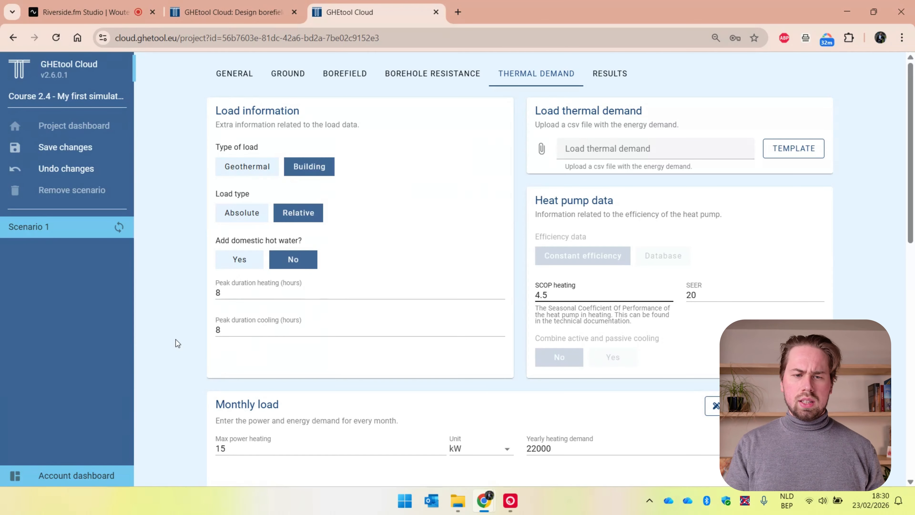
Step: Set the monthly load's maximum heating power to 306 kW and maximum cooling power to 336 kW
scroll(176, 340, down, 1)
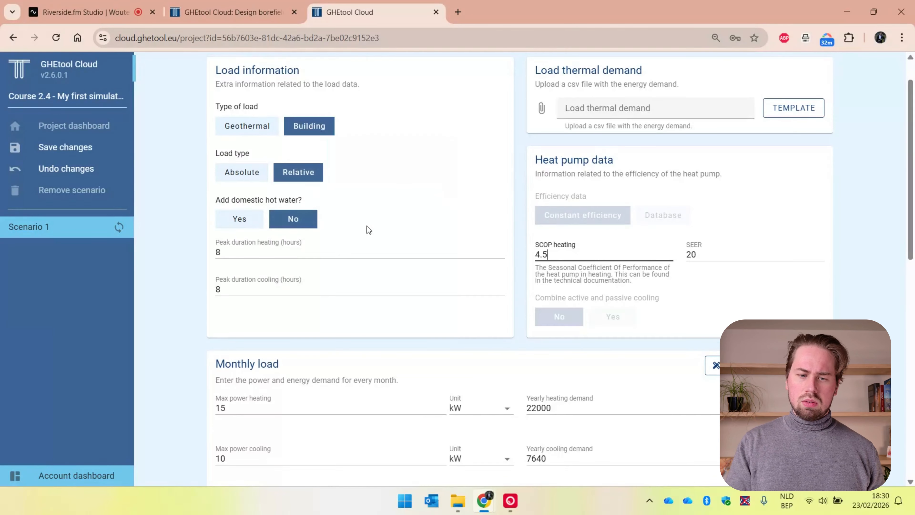
scroll(367, 226, down, 5)
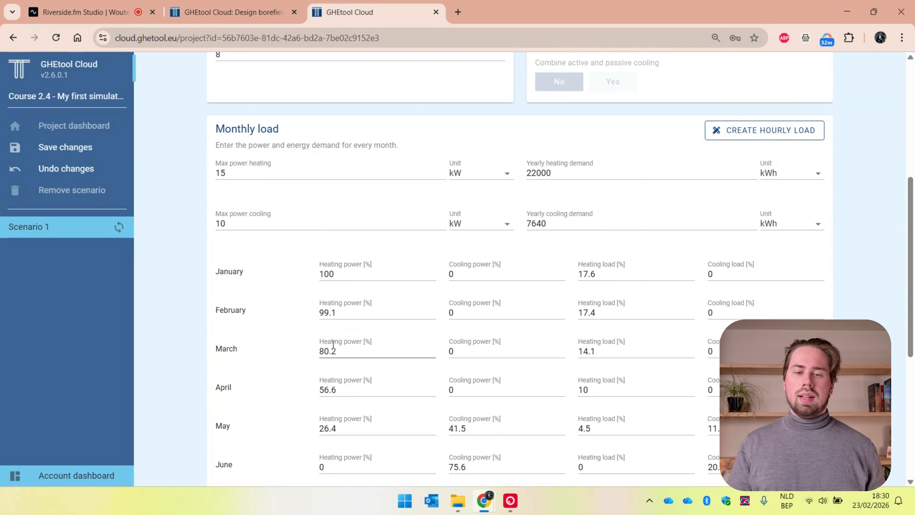
double_click(229, 171)
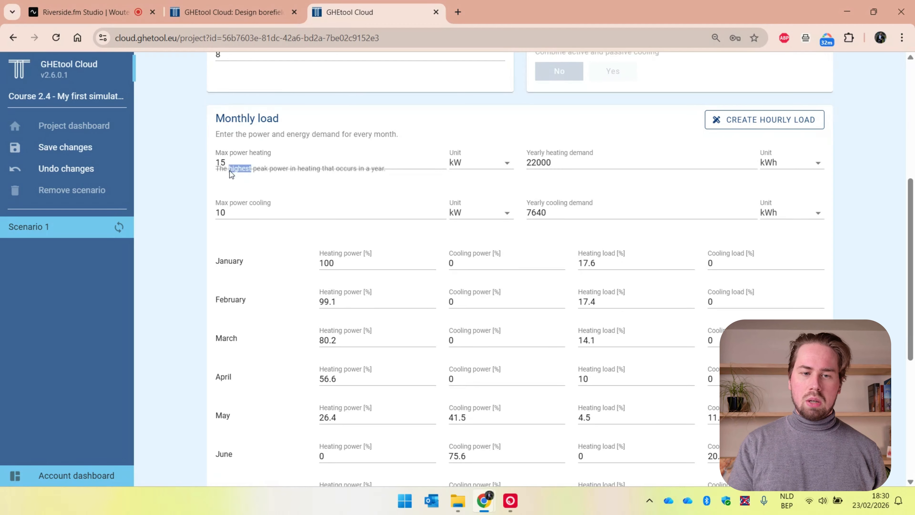
double_click(221, 162)
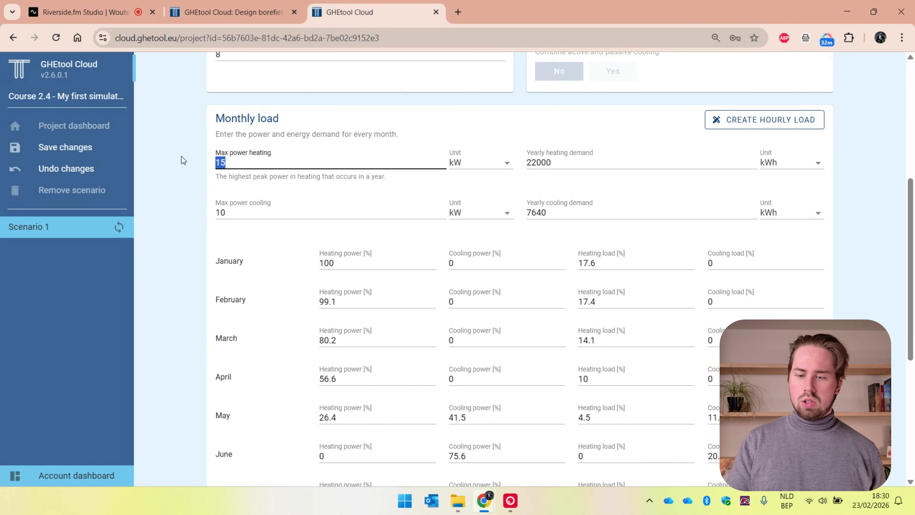
text(306)
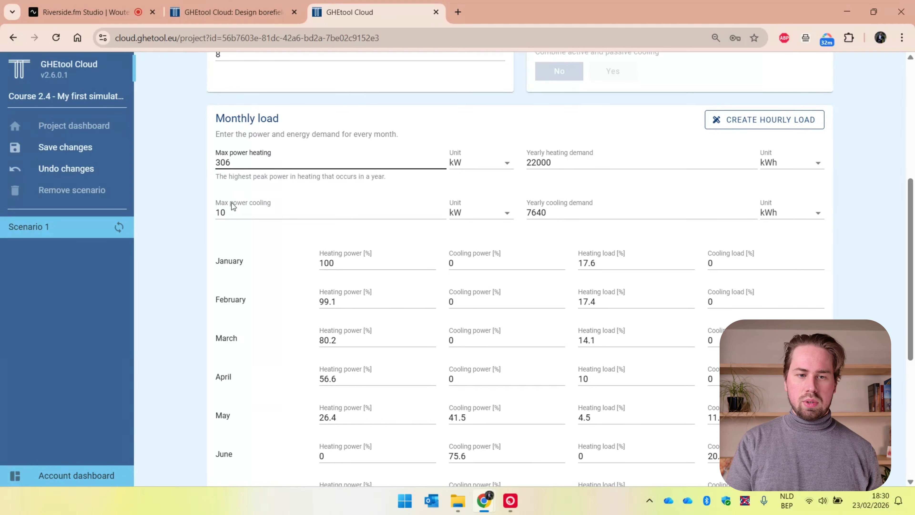
double_click(222, 212)
text(336)
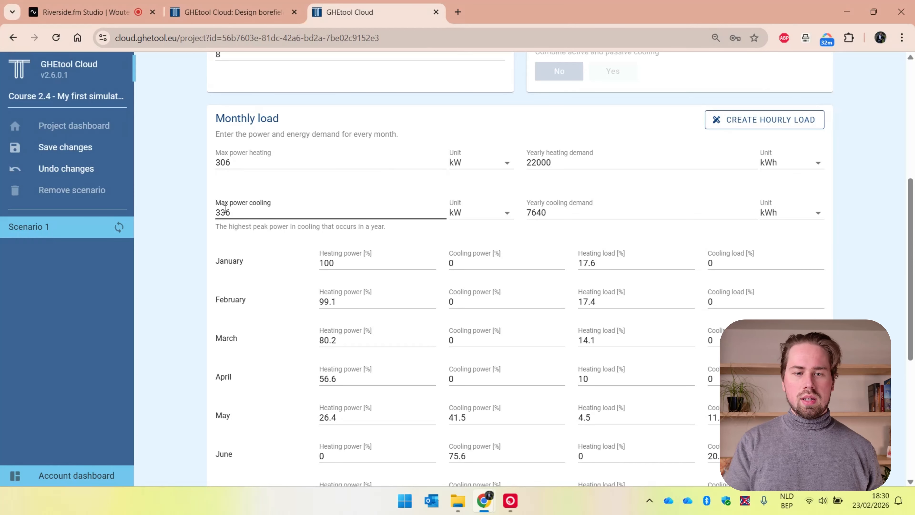
Step: Change the yearly heating demand's unit to MWh and set the demand to 398 MWh
double_click(543, 162)
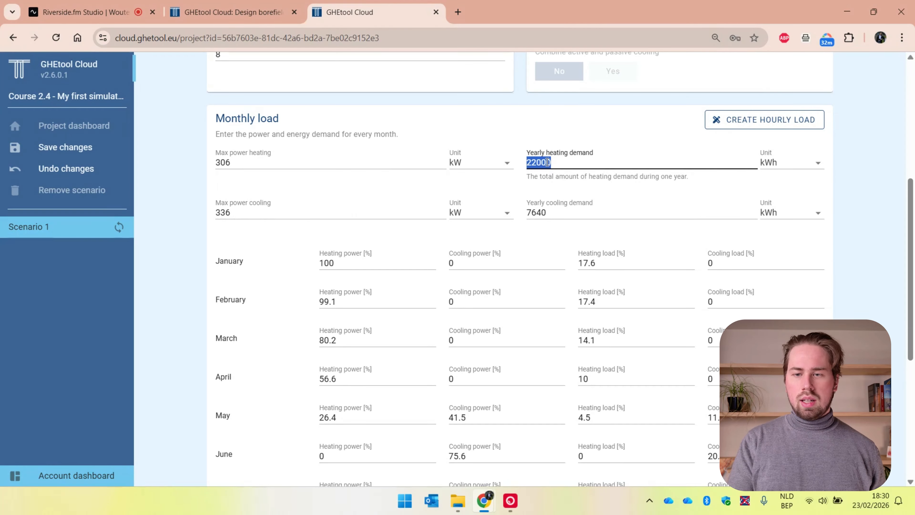
click(765, 169)
click(770, 209)
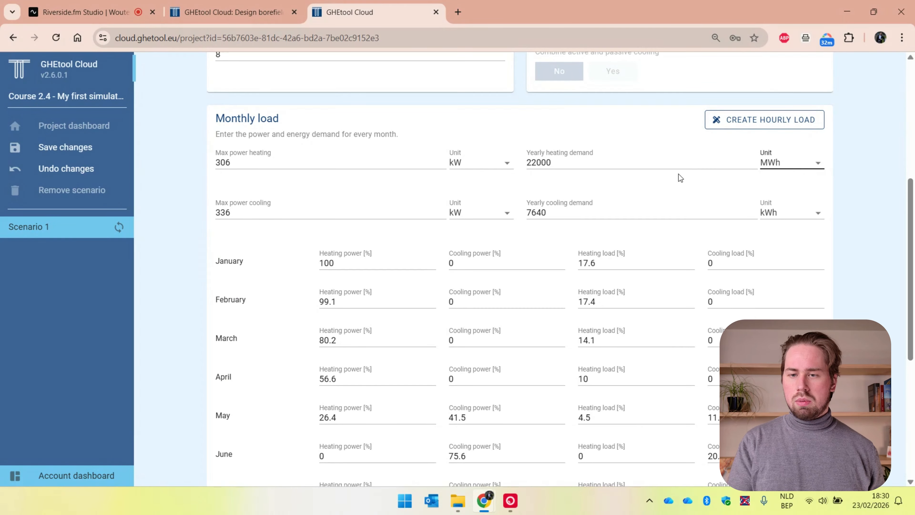
double_click(668, 159)
text(398)
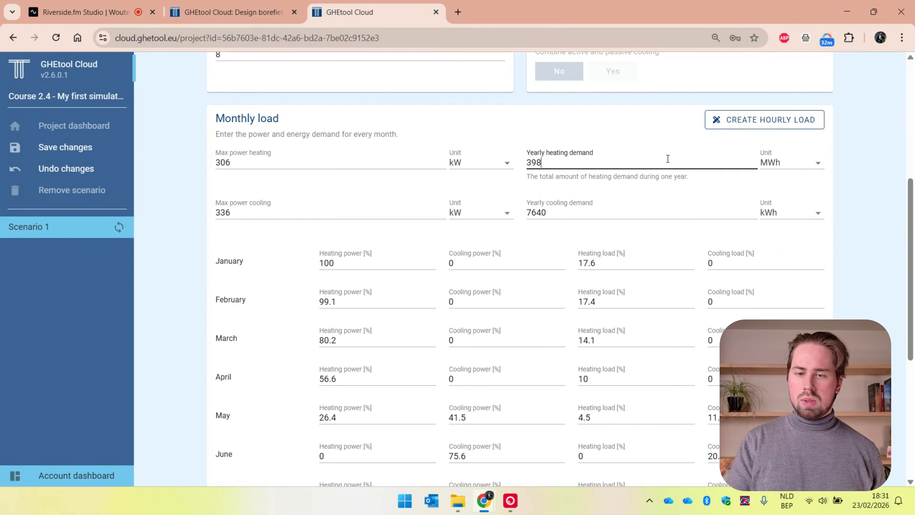
Step: Set the yearly cooling demand to 269 MWh and calculate the scenario
double_click(543, 214)
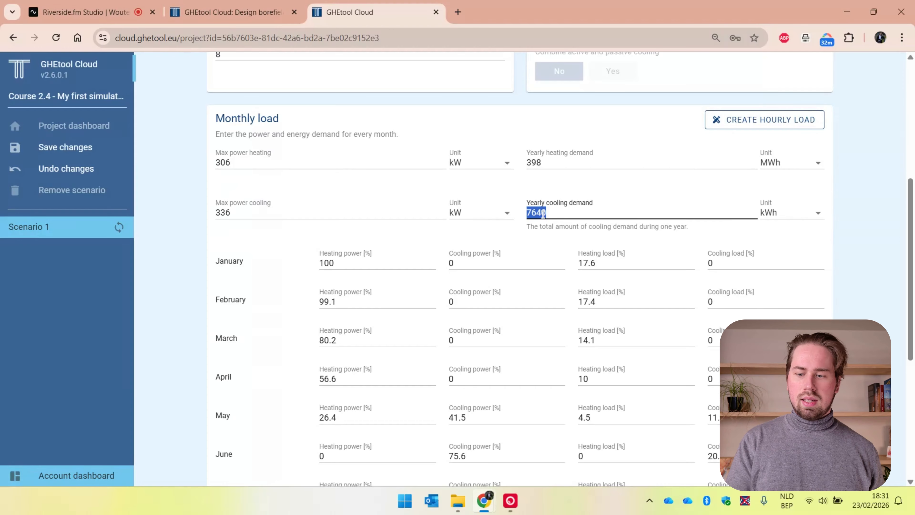
text(269)
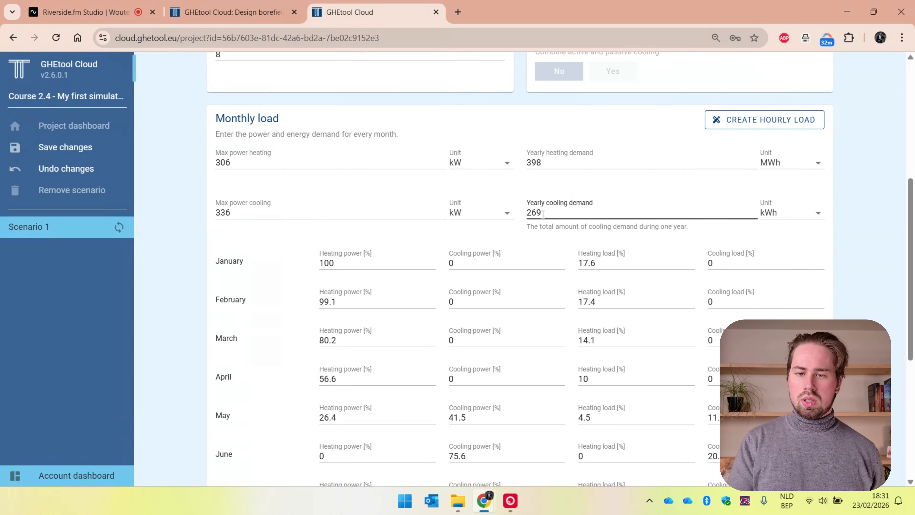
click(769, 216)
click(777, 261)
scroll(825, 288, down, 8)
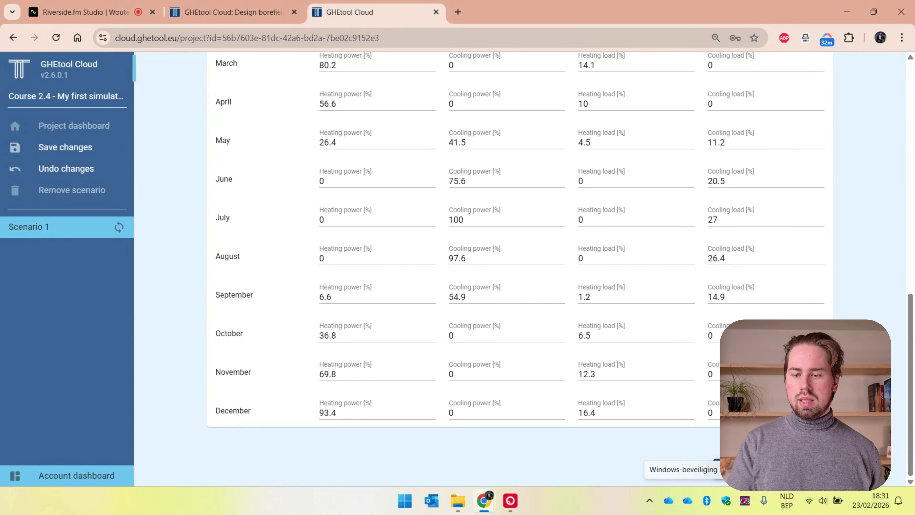
click(773, 469)
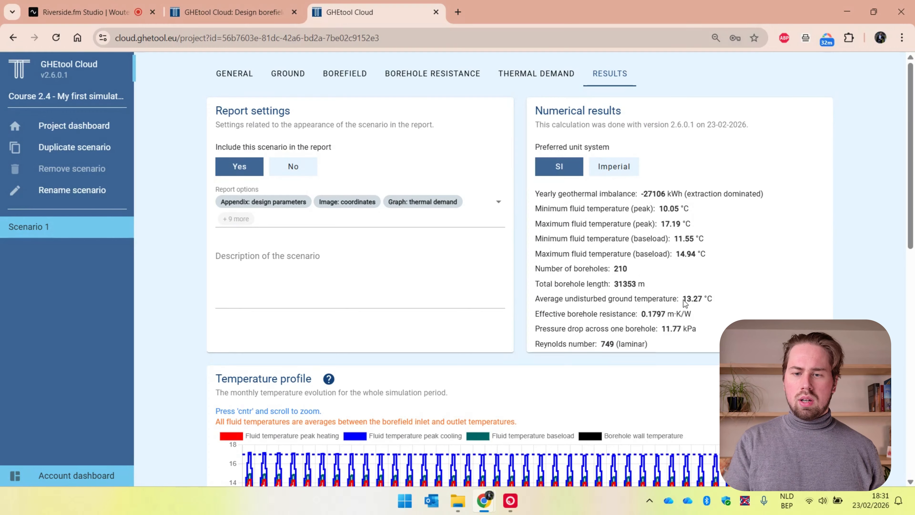
Step: Examine Scenario 1's numerical results, including the average undisturbed ground temperature, and its temperature profile over the simulation period
drag(684, 300, 715, 301)
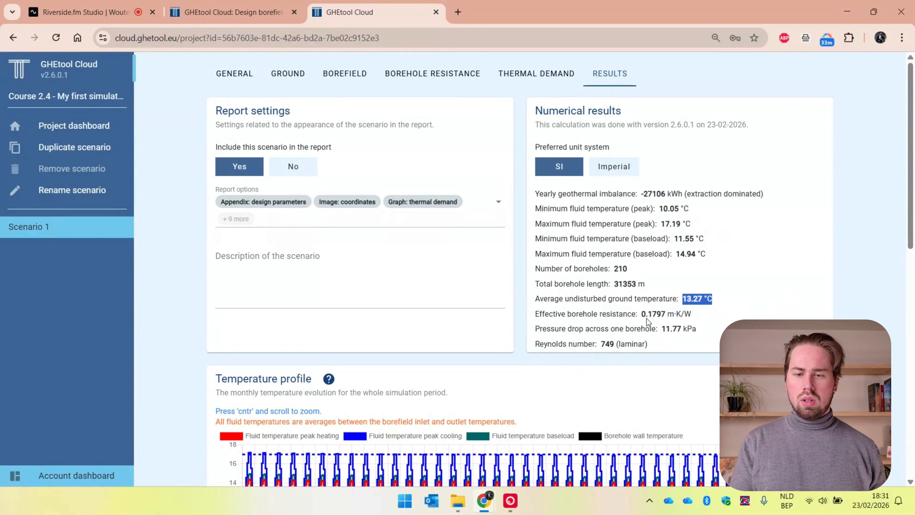
click(601, 351)
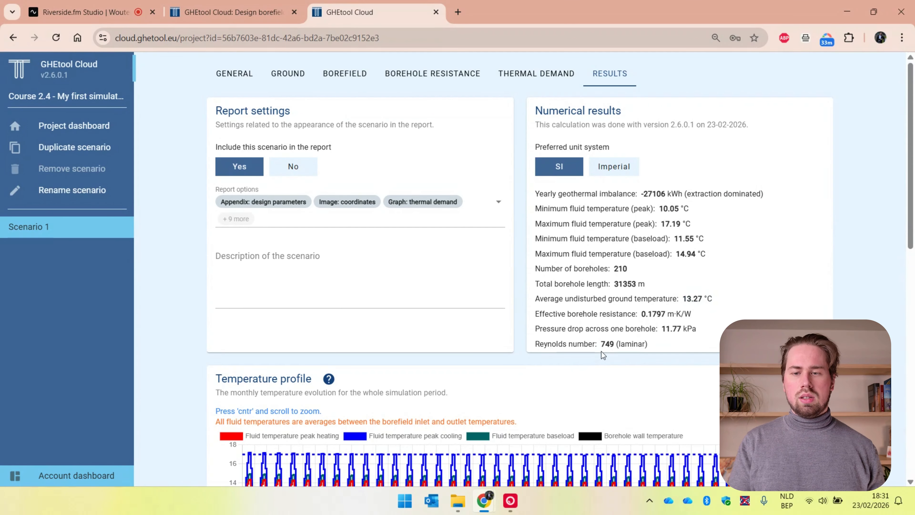
scroll(602, 351, down, 2)
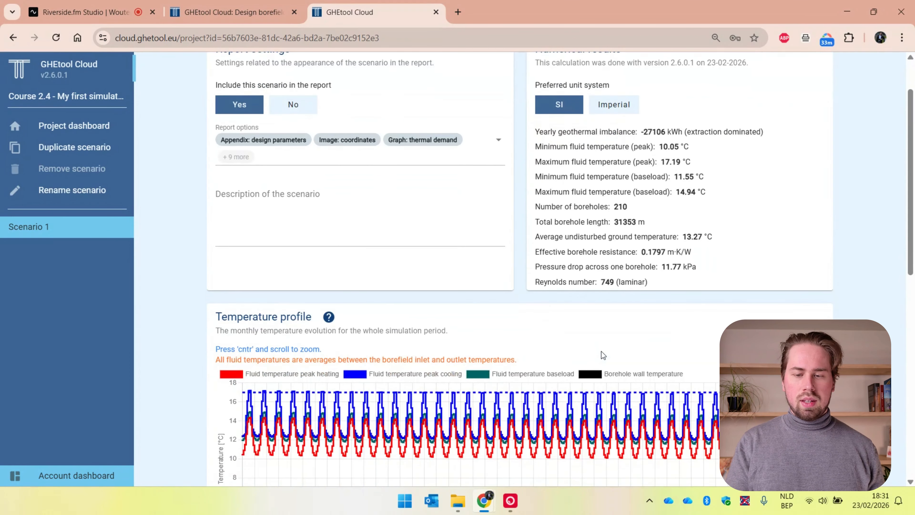
scroll(601, 351, down, 3)
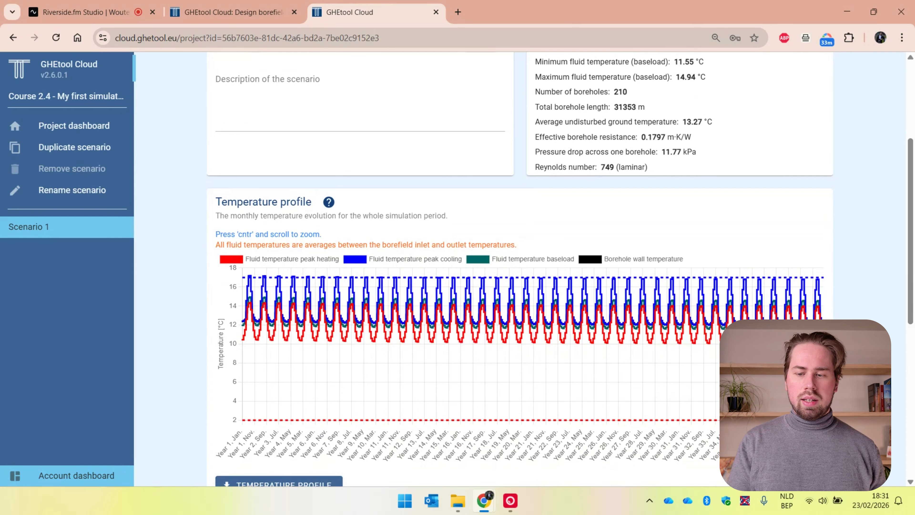
mouse_move(523, 383)
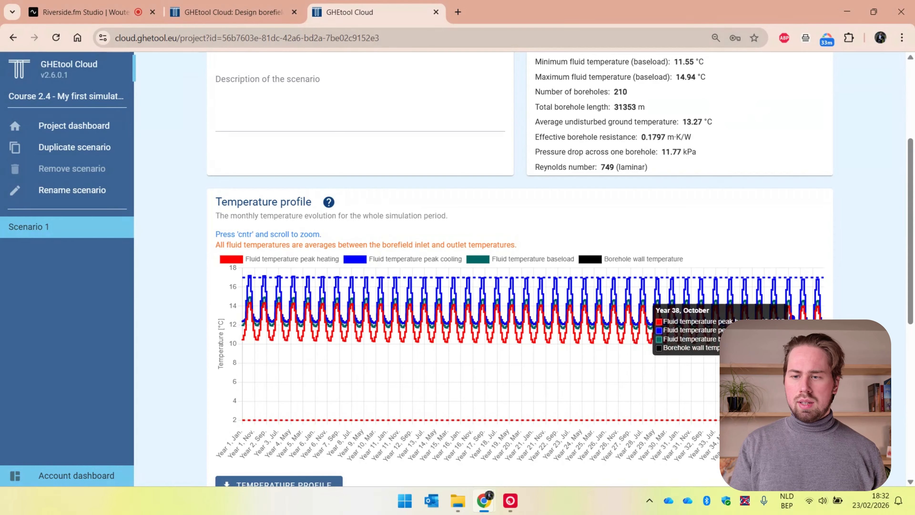
mouse_move(822, 309)
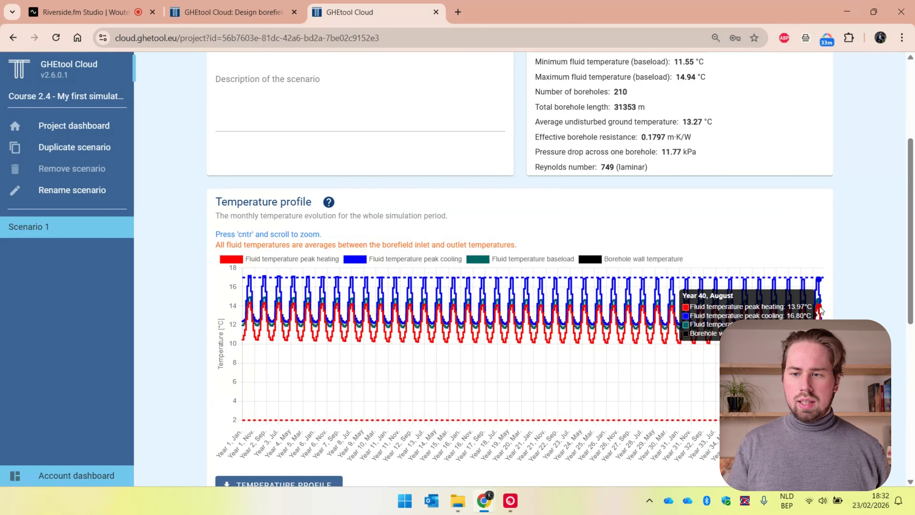
scroll(821, 310, up, 3)
scroll(820, 306, down, 1)
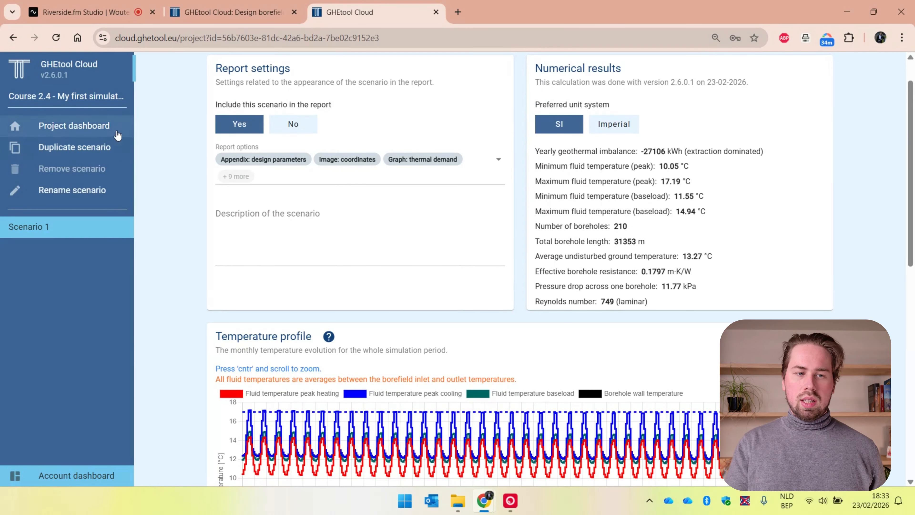
Step: Duplicate Scenario 1 and name the copy Scenario 2
click(104, 152)
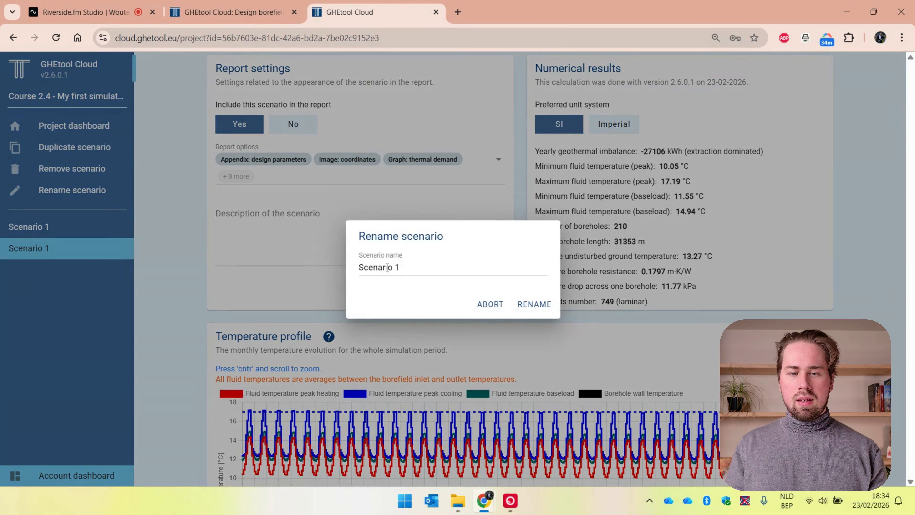
click(400, 266)
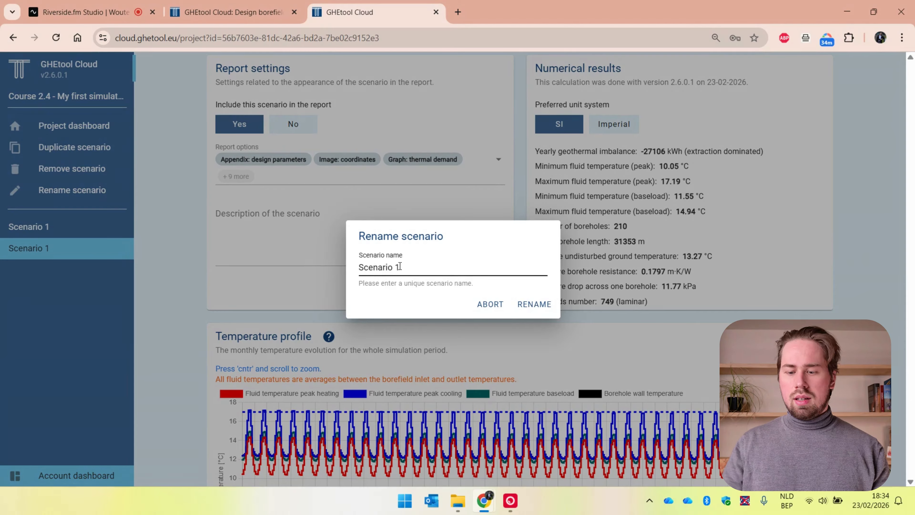
key(BackSpace)
text(2)
key(Return)
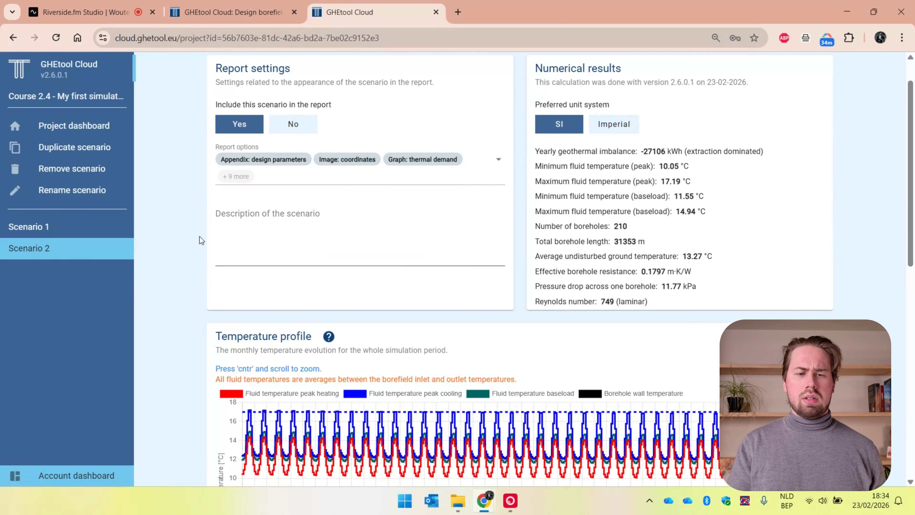
Step: Set the borehole depth in Scenario 2's borefield inputs to 100 m and calculate the scenario
scroll(180, 245, up, 2)
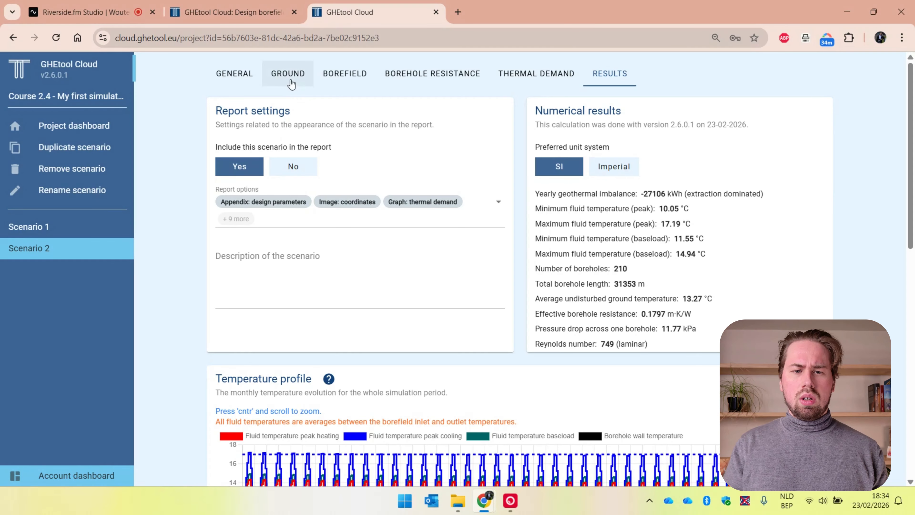
click(367, 78)
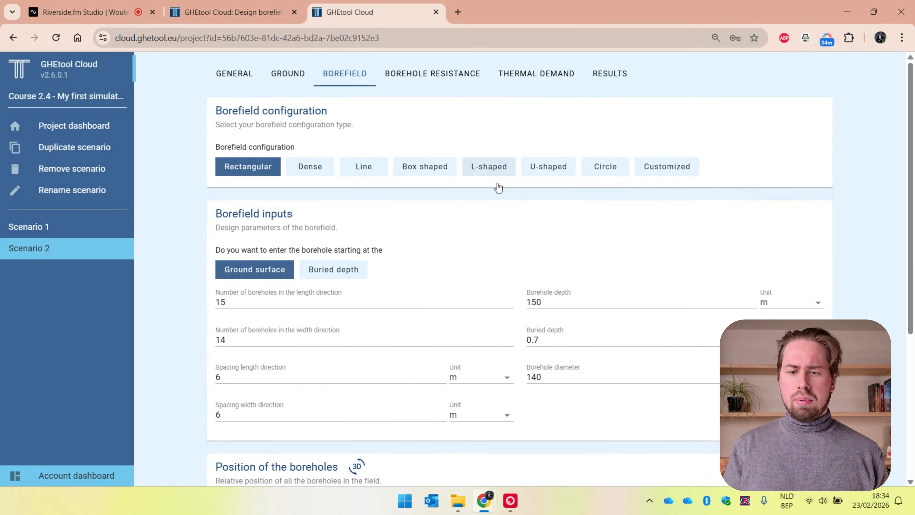
double_click(570, 301)
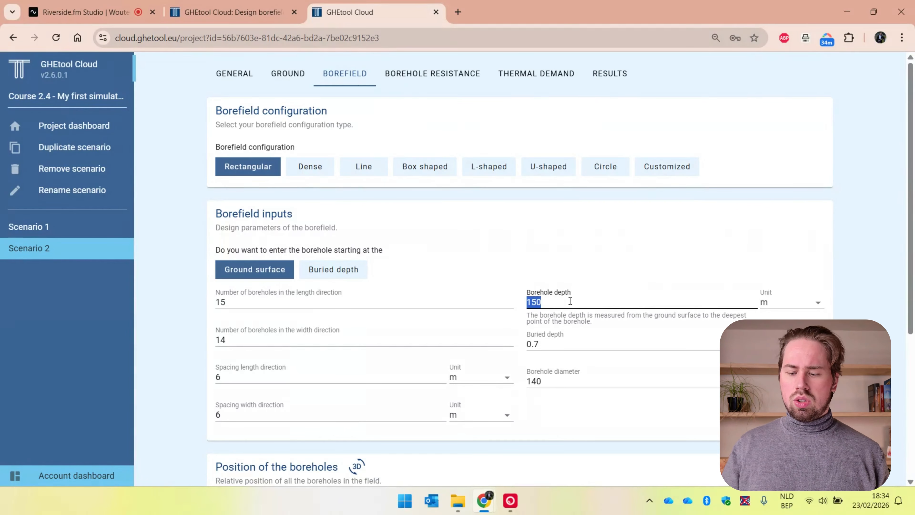
text(100)
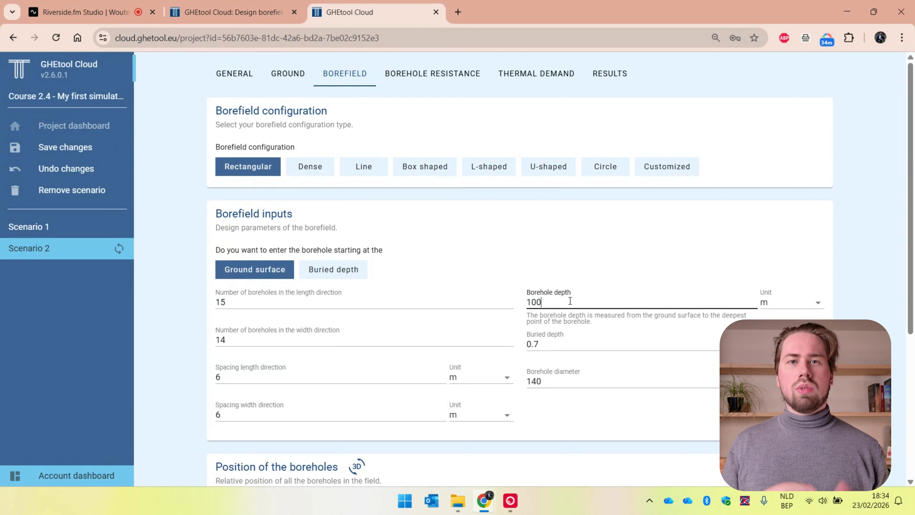
scroll(570, 301, down, 5)
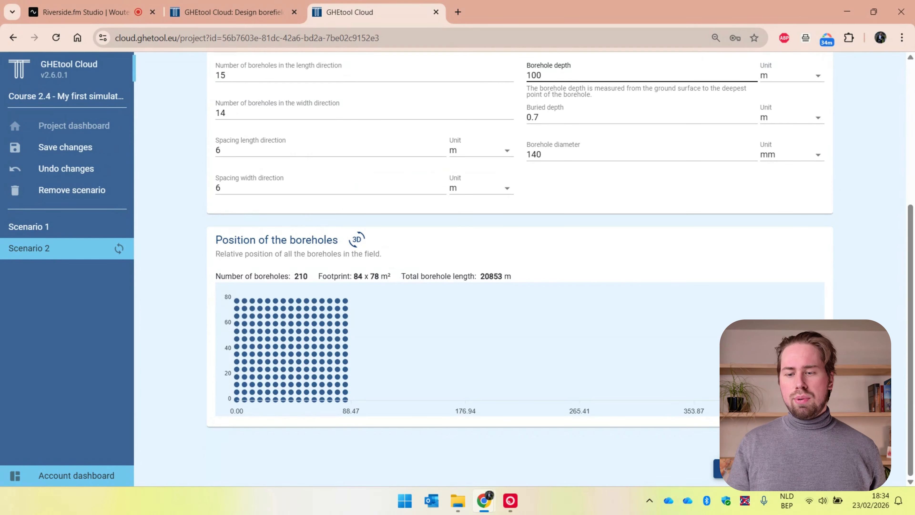
click(773, 468)
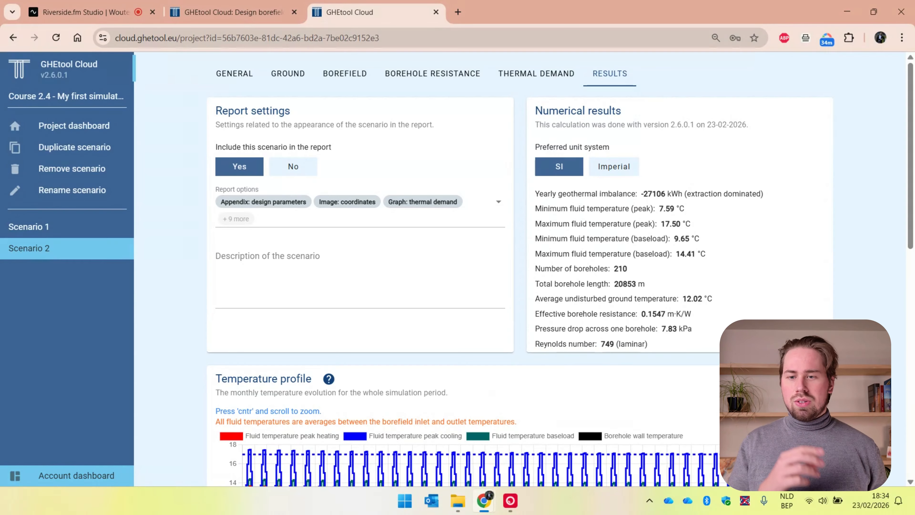
Step: Compare the numerical results and temperature profiles of Scenario 1 and Scenario 2
scroll(561, 270, down, 3)
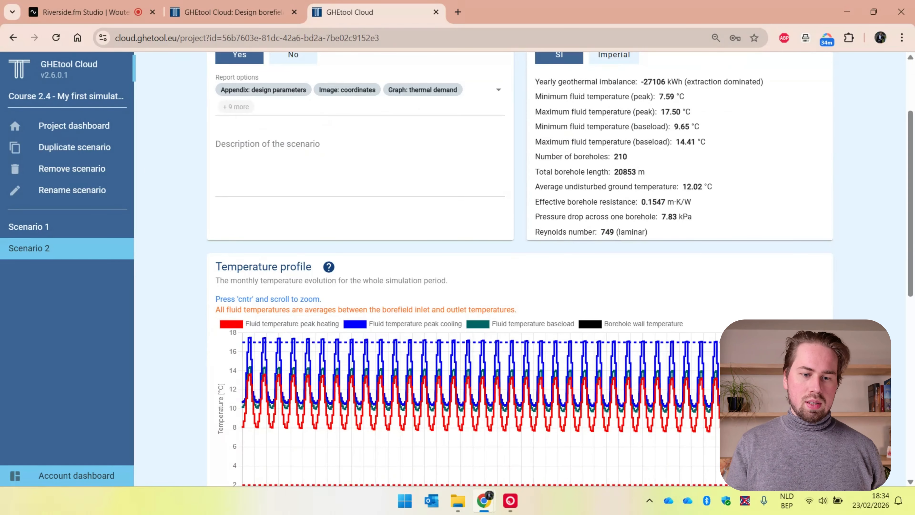
click(72, 237)
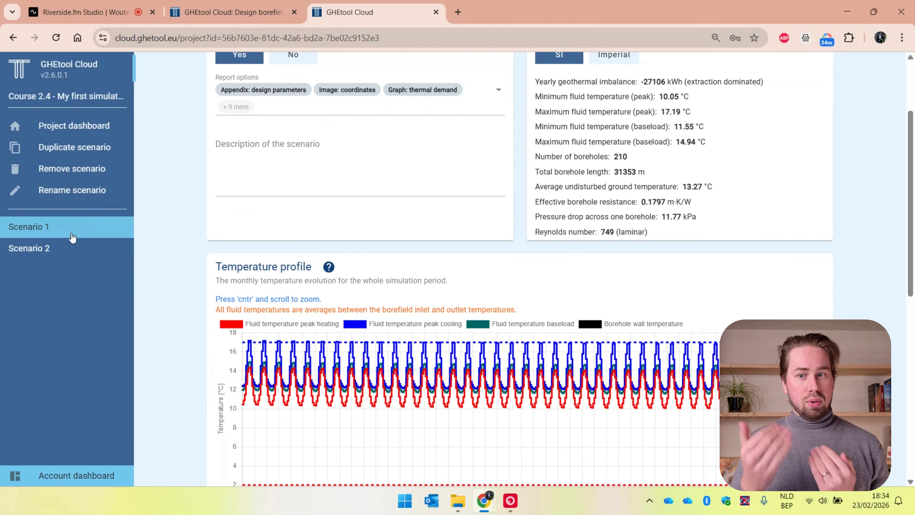
click(69, 252)
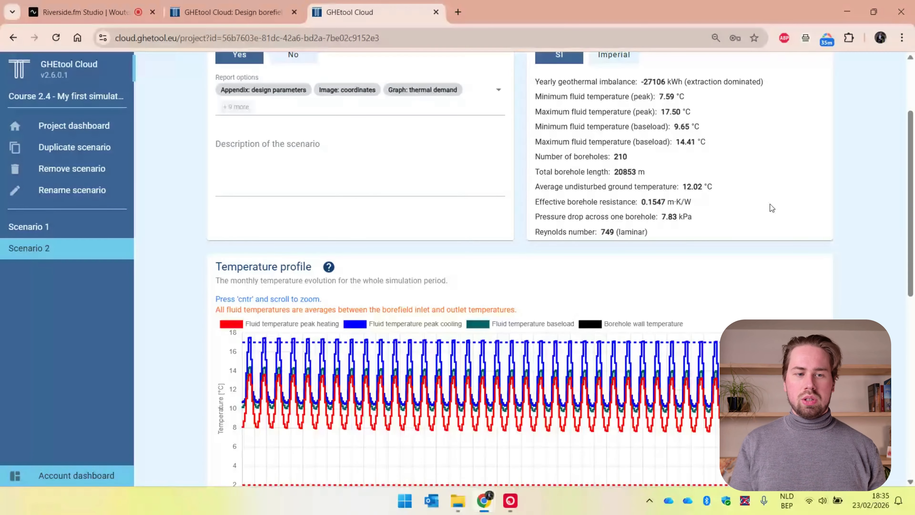
click(90, 233)
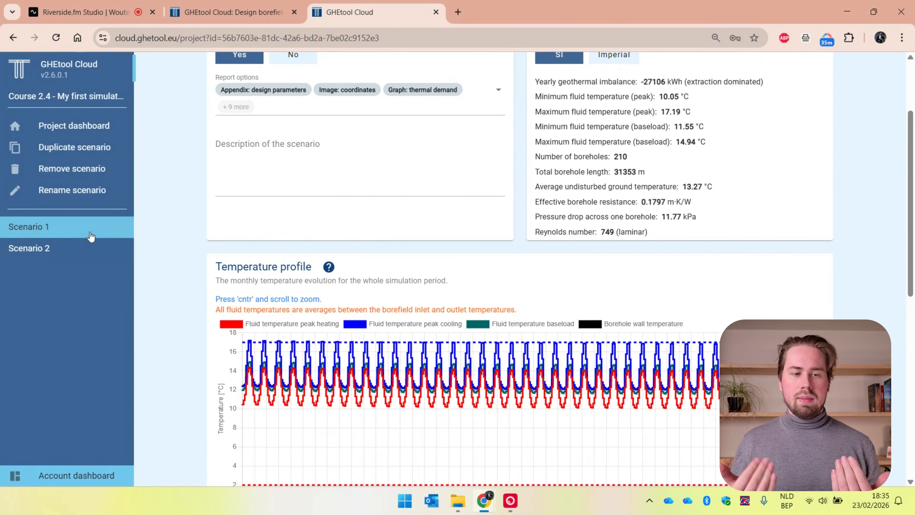
click(86, 251)
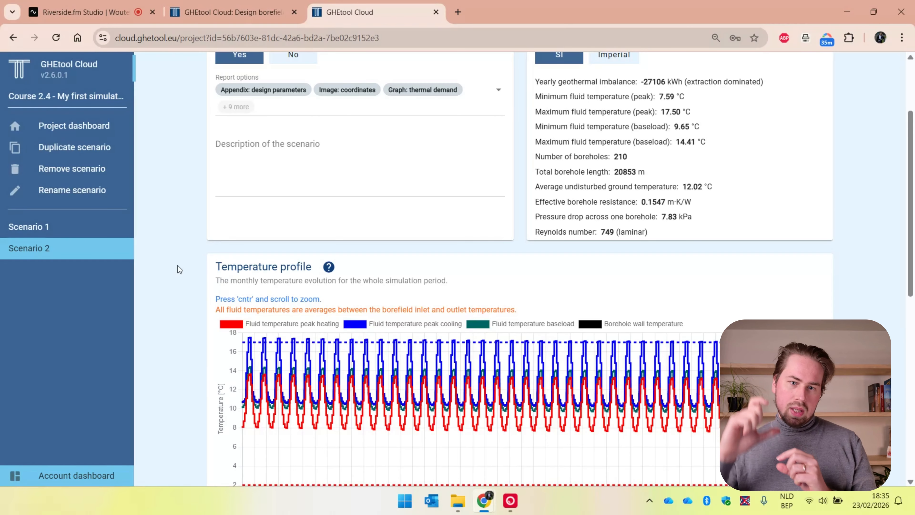
click(111, 230)
click(100, 252)
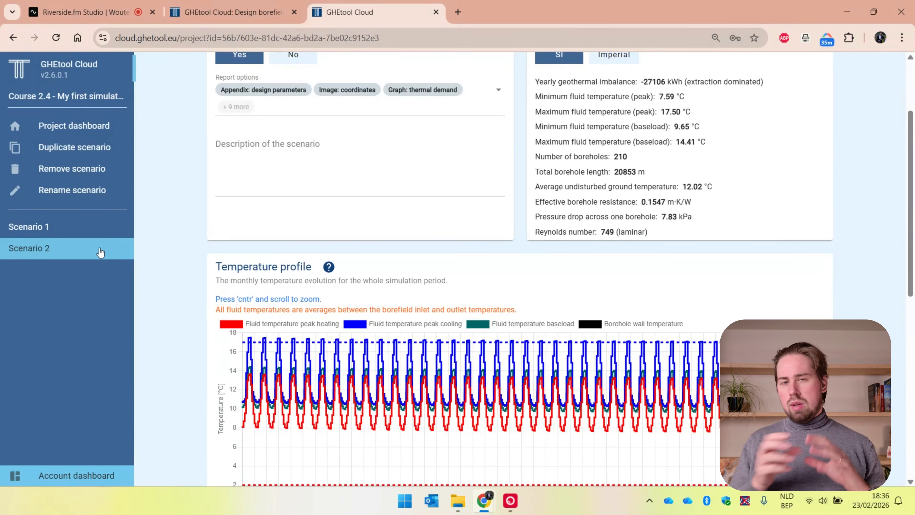
click(77, 226)
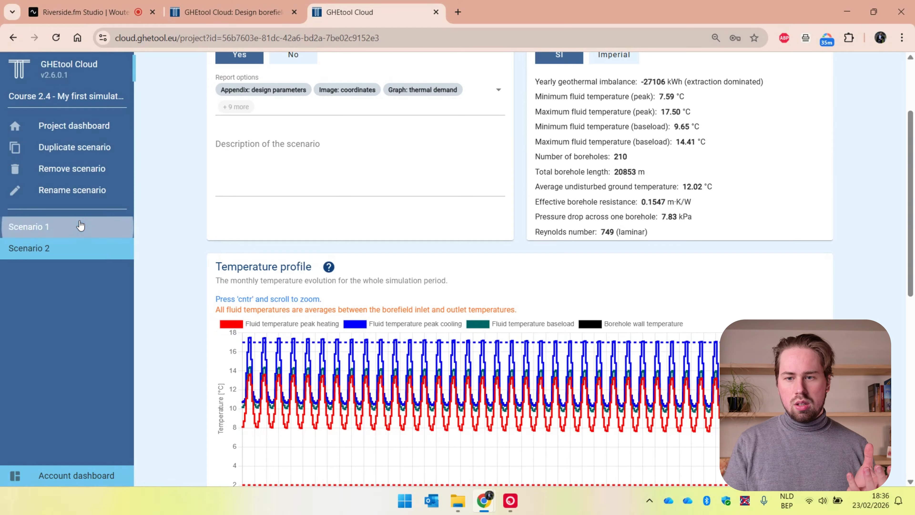
click(77, 252)
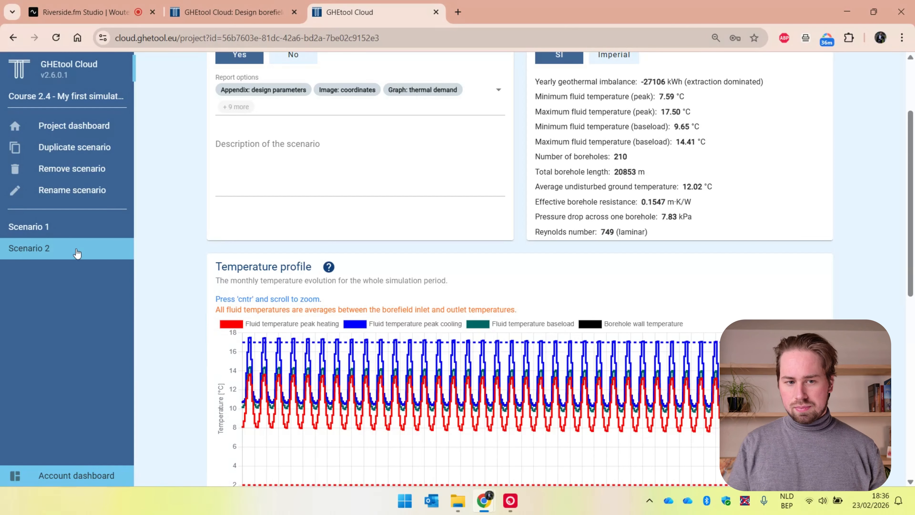
Step: Set Scenario 2's number of boreholes in the width direction to 15 and recalculate the scenario
scroll(142, 282, up, 3)
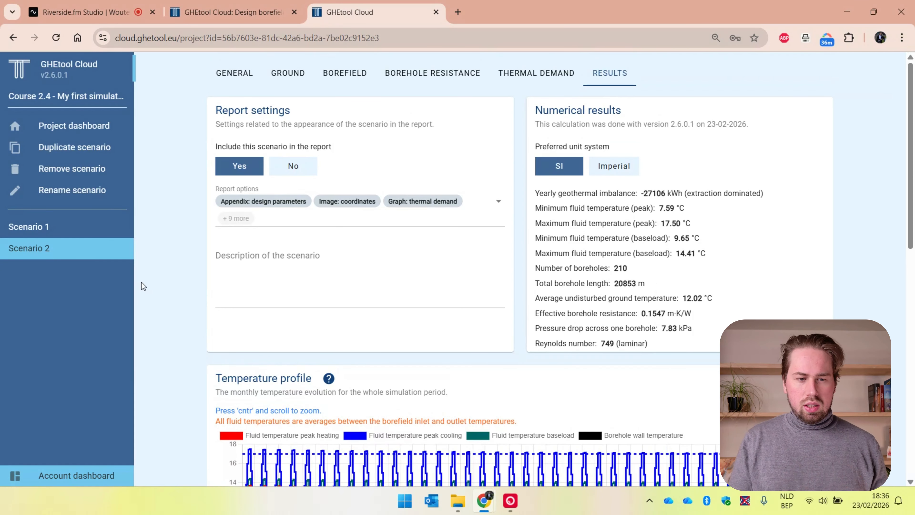
click(350, 76)
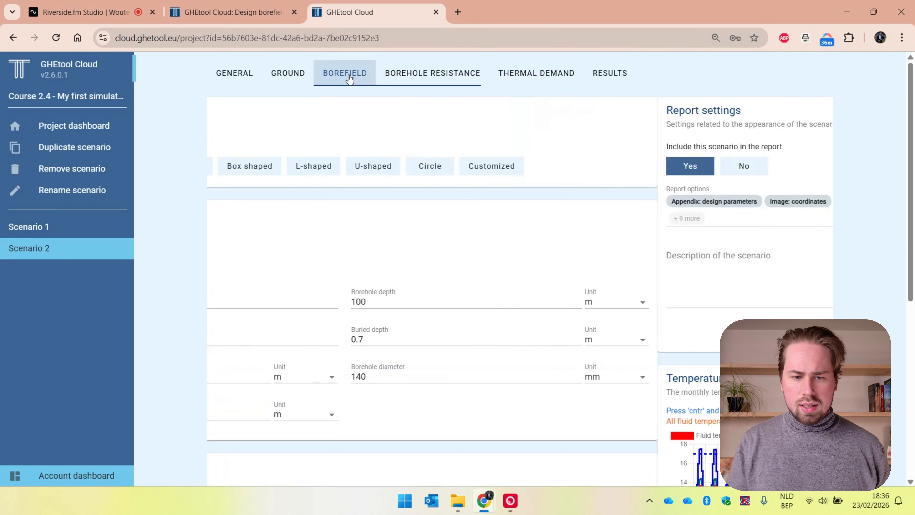
click(254, 334)
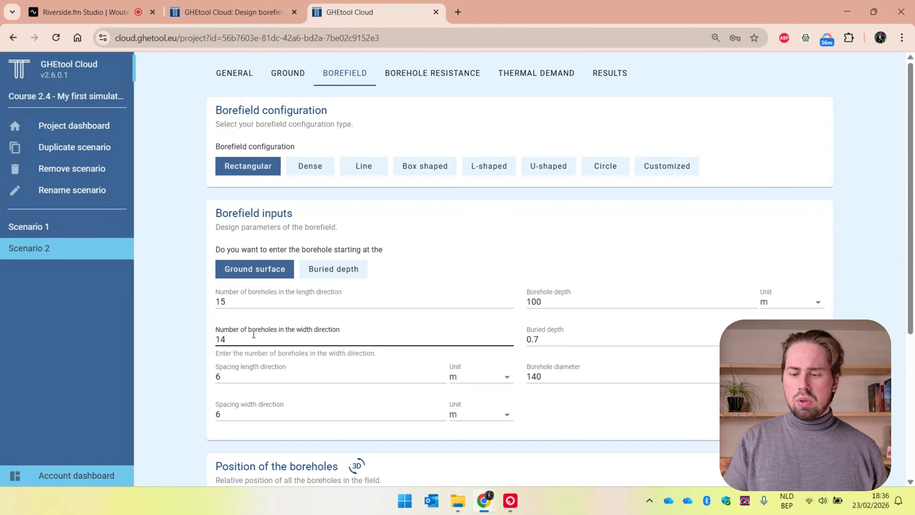
key(BackSpace)
text(5)
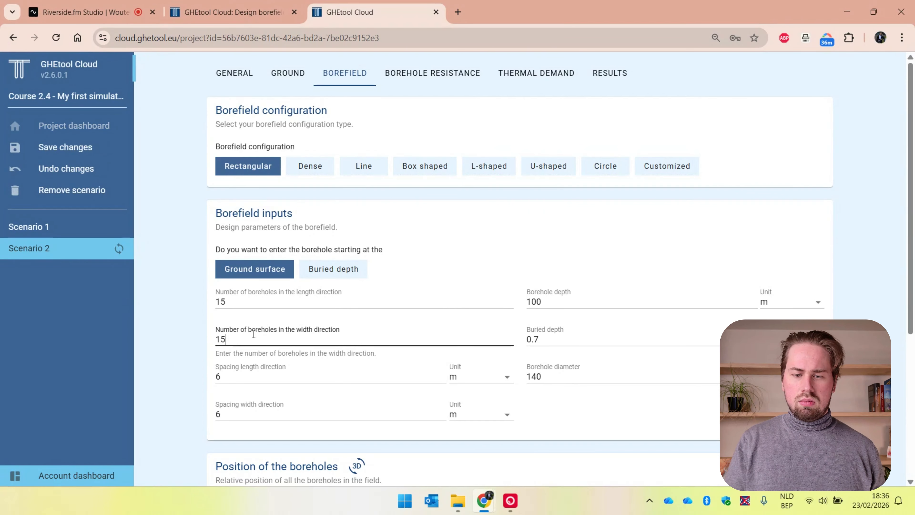
scroll(254, 335, down, 5)
click(772, 468)
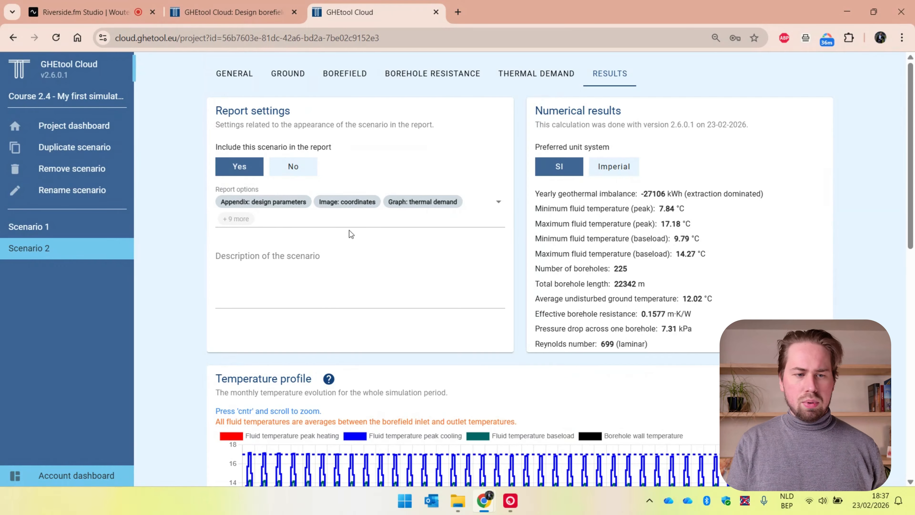
Step: Compare the peak fluid temperatures and total borehole length of the recalculated Scenario 2 with those of Scenario 1
click(112, 226)
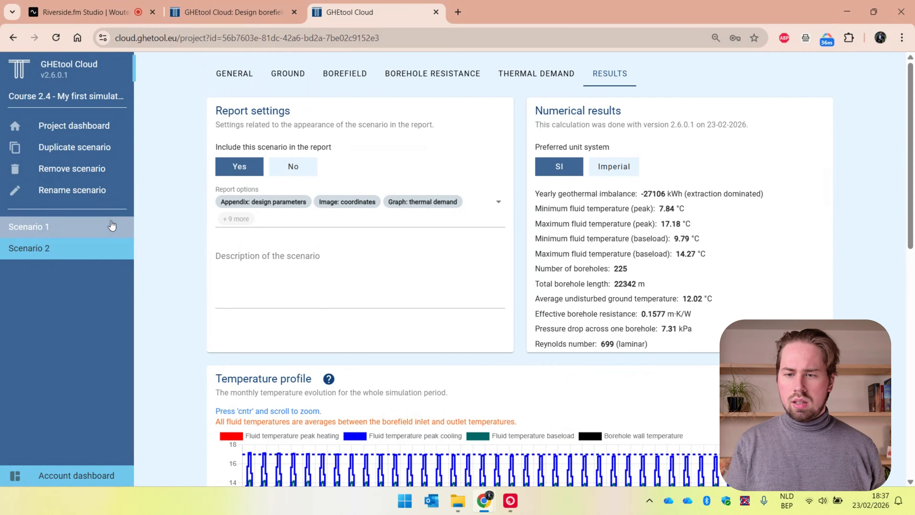
click(108, 252)
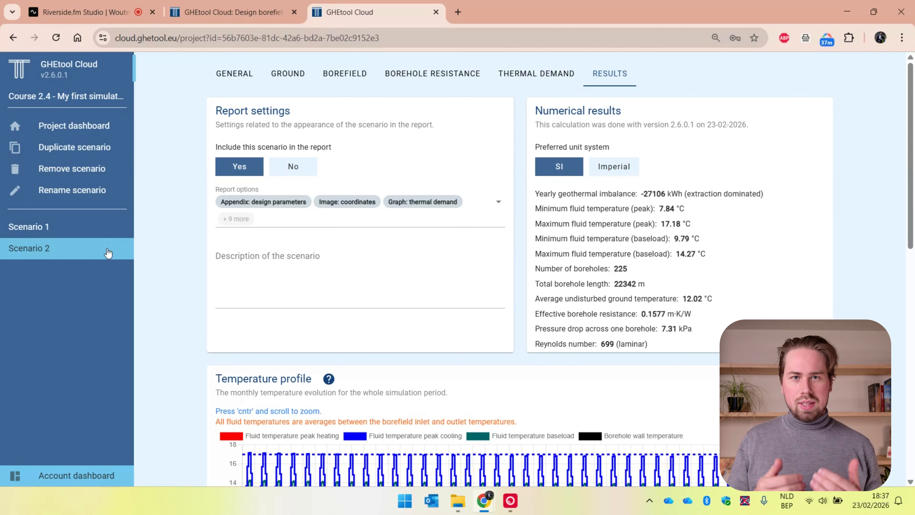
click(43, 227)
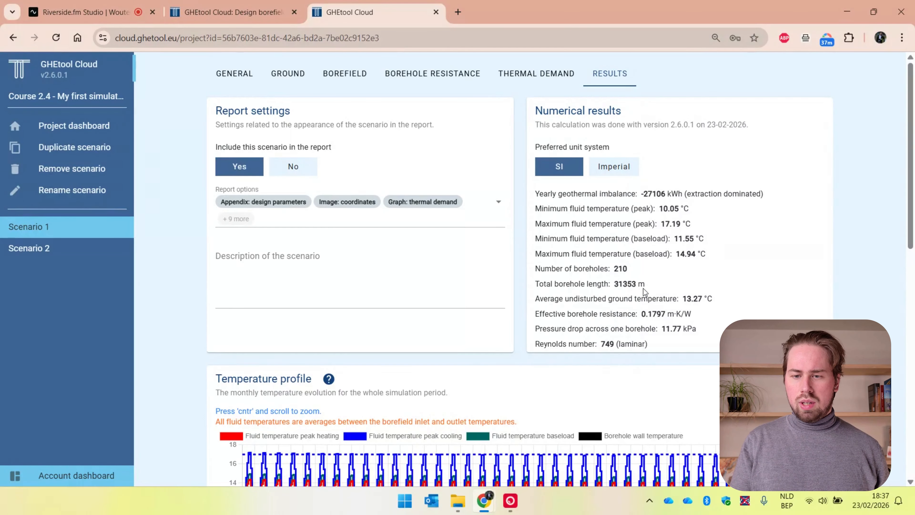
click(69, 252)
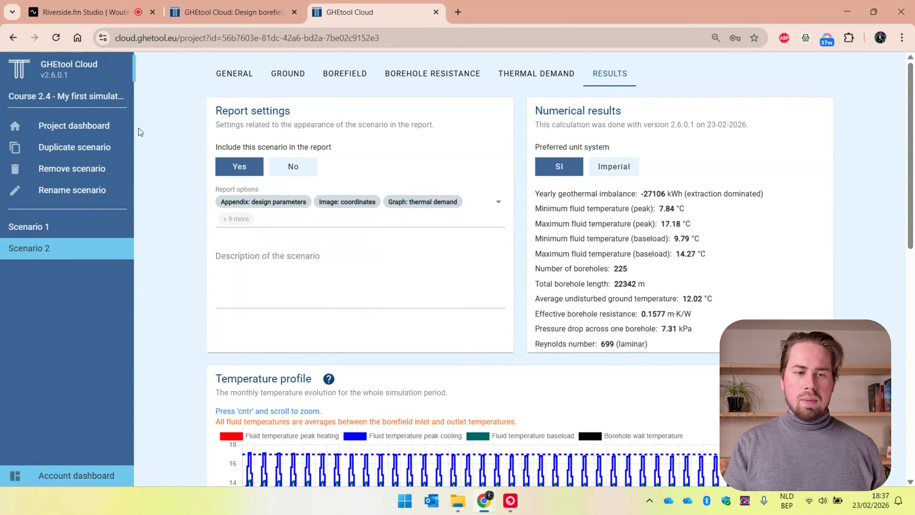
Step: Duplicate Scenario 2 and rename the copy Scenario 3
click(100, 149)
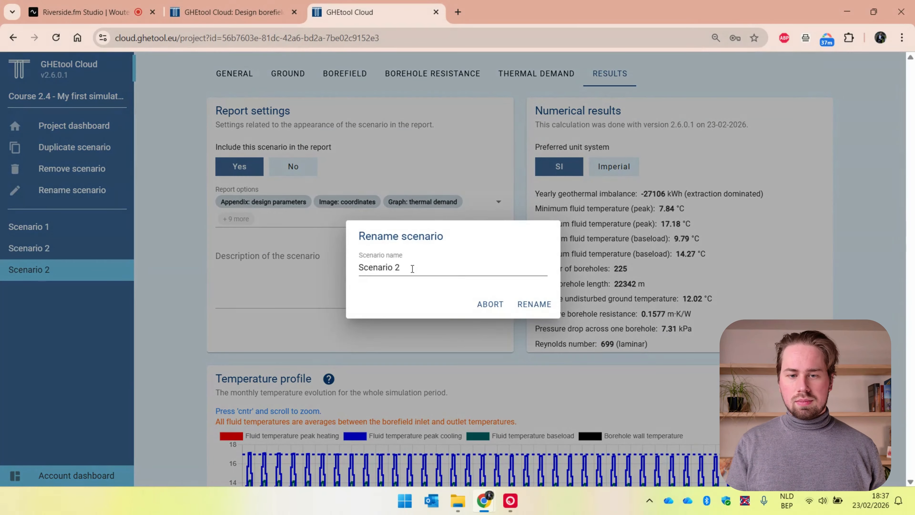
click(423, 267)
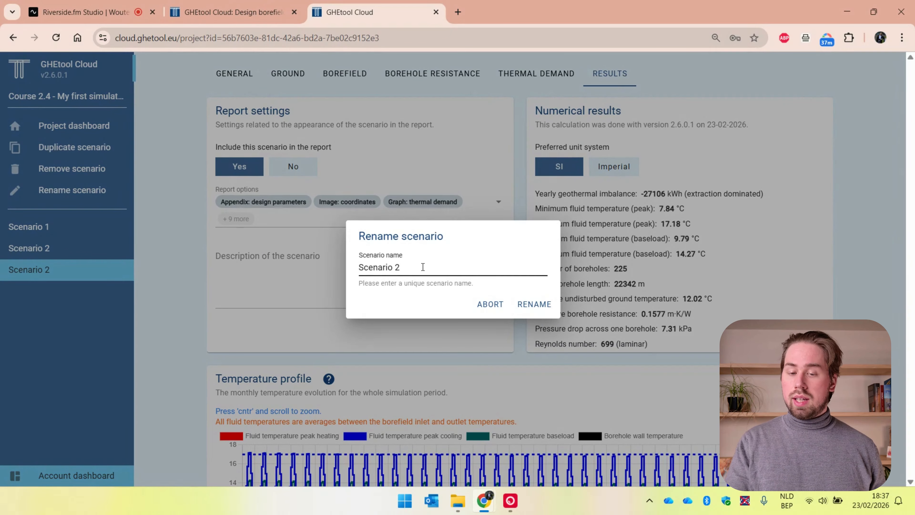
key(BackSpace)
text(3)
key(Return)
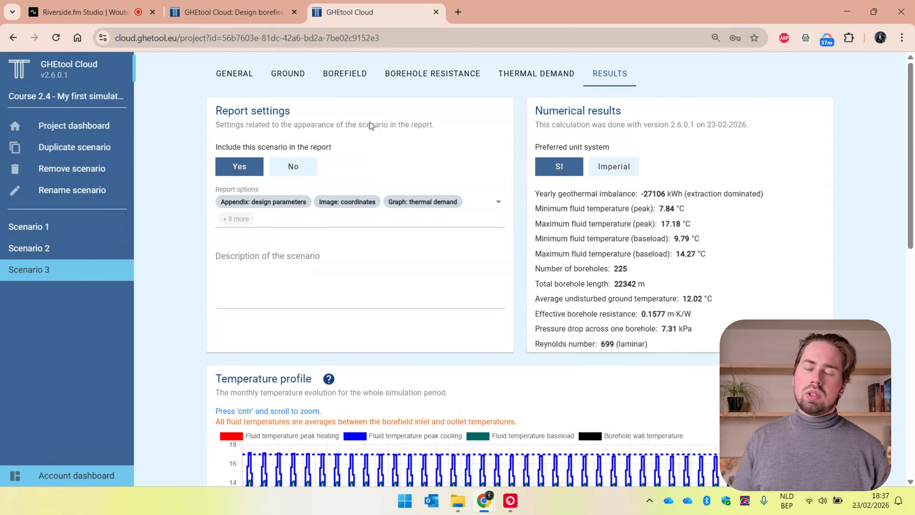
Step: Set the average thermal conductivity of the soil in Scenario 3 to 1.7 W/(m·K) and calculate the scenario
click(306, 80)
click(268, 199)
key(BackSpace)
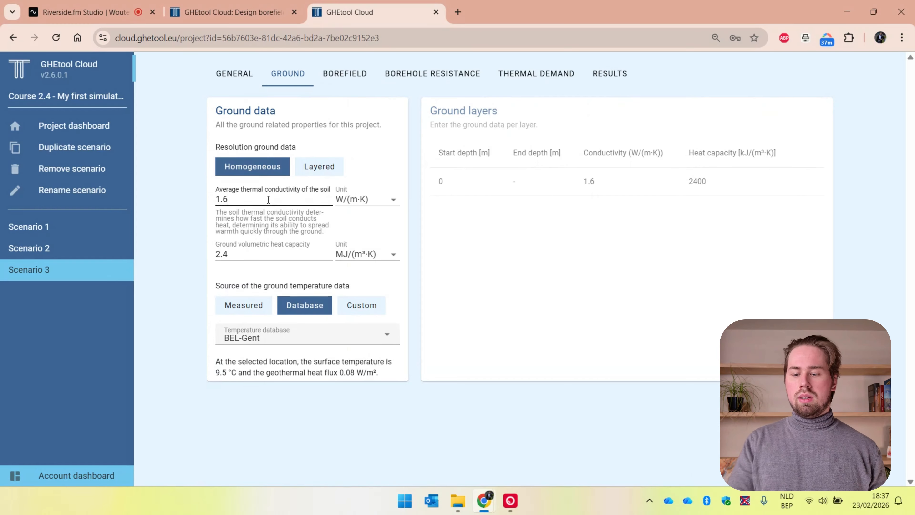
text(7)
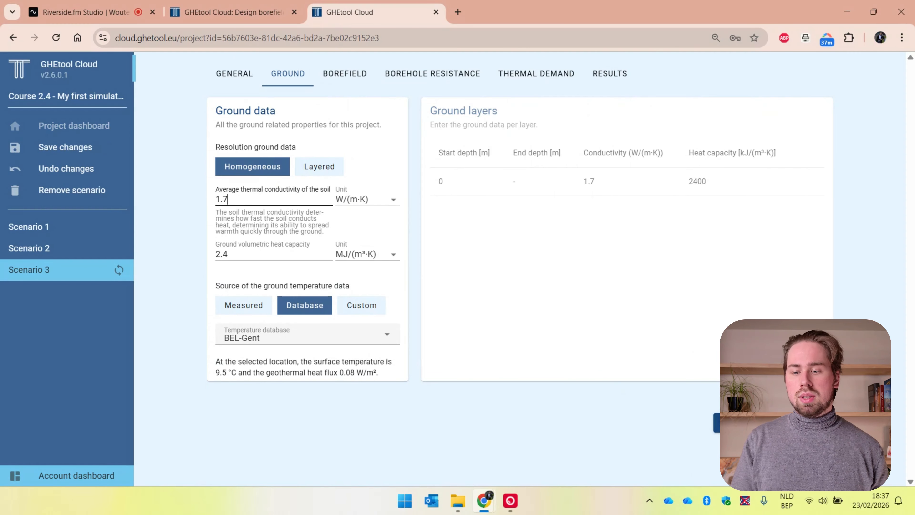
click(742, 423)
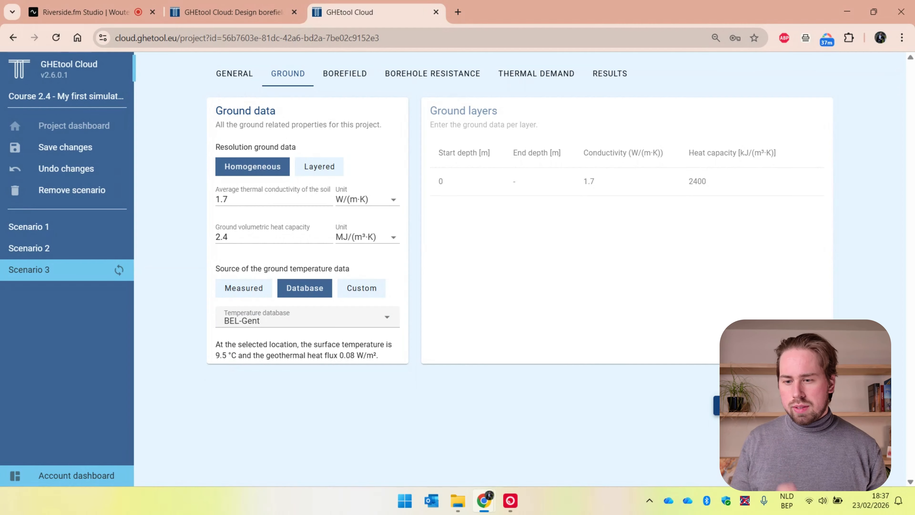
click(742, 406)
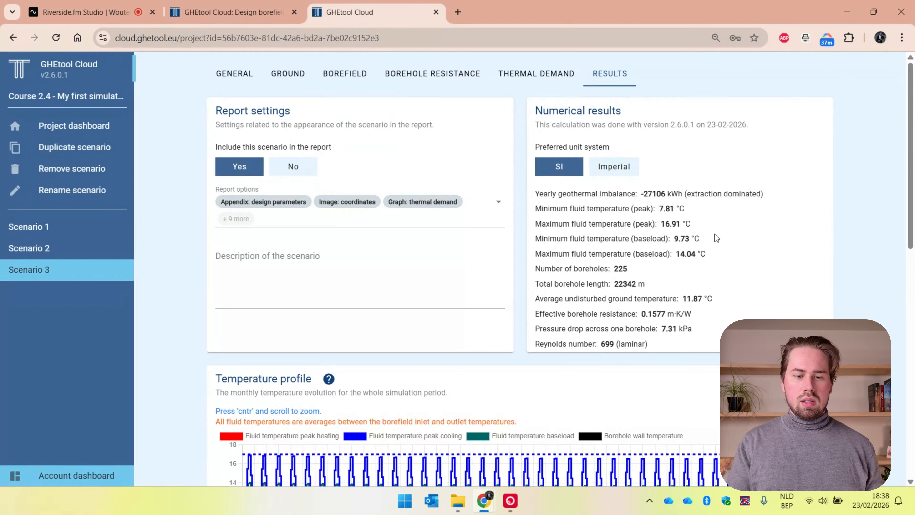
Step: Compare the fluid temperatures and temperature profile of Scenario 3 with those of Scenario 2
scroll(715, 234, down, 2)
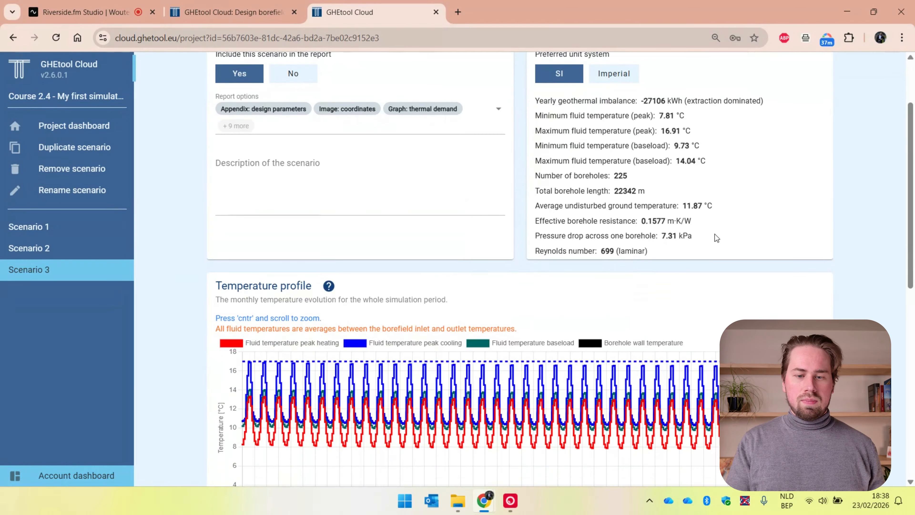
click(83, 252)
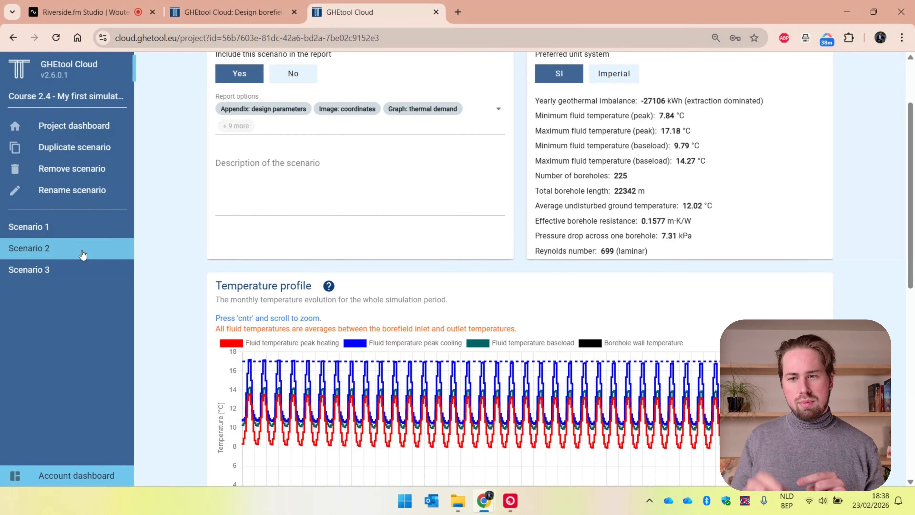
click(79, 272)
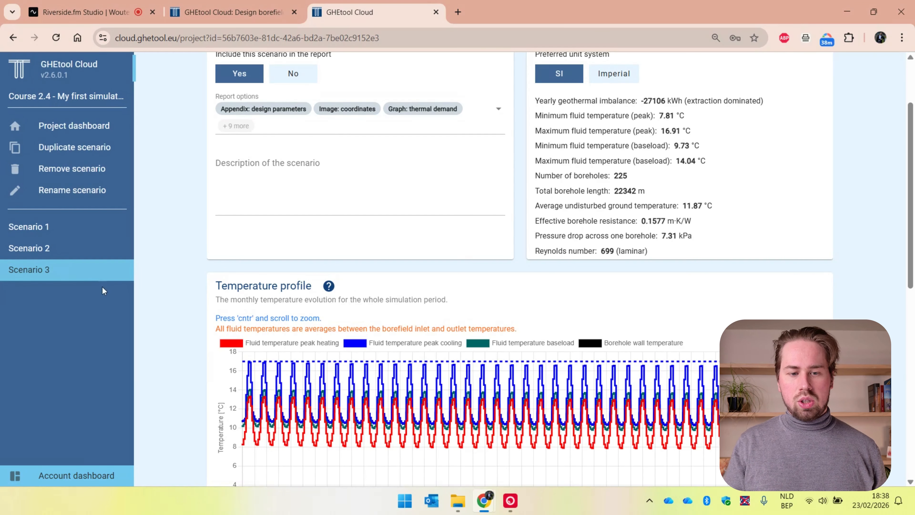
Step: Set Scenario 3's number of boreholes in the width direction to 14 and recalculate the scenario
scroll(168, 314, up, 3)
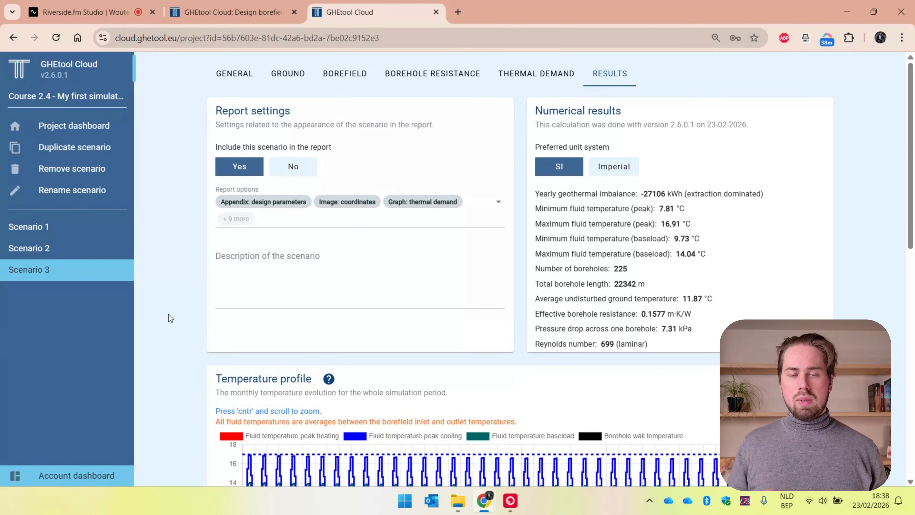
click(344, 86)
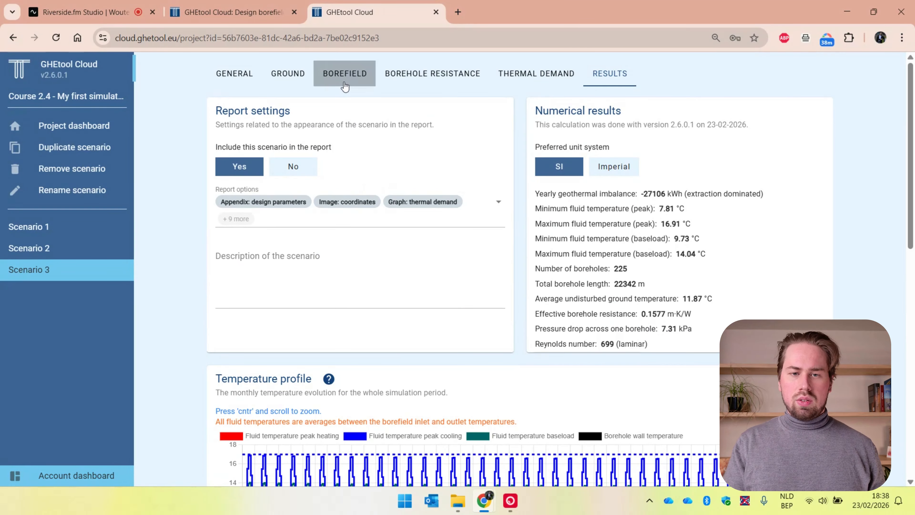
scroll(173, 360, down, 2)
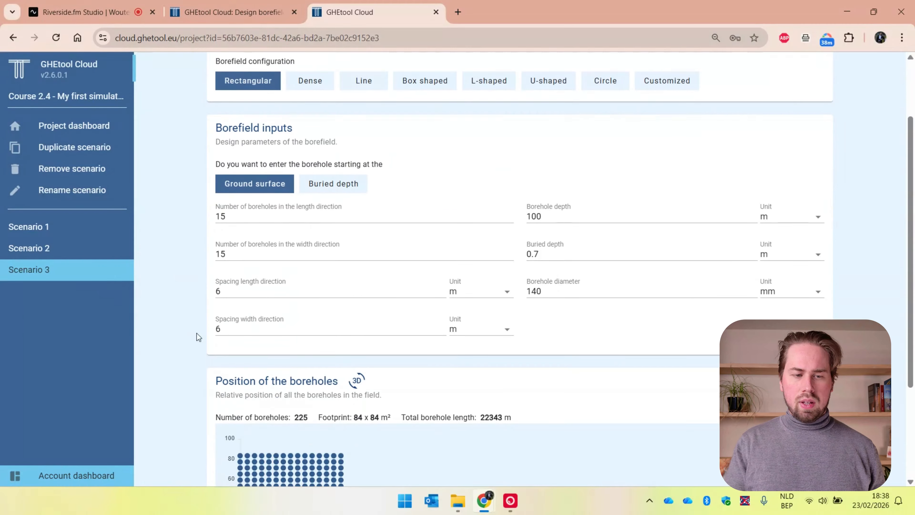
click(272, 252)
key(BackSpace)
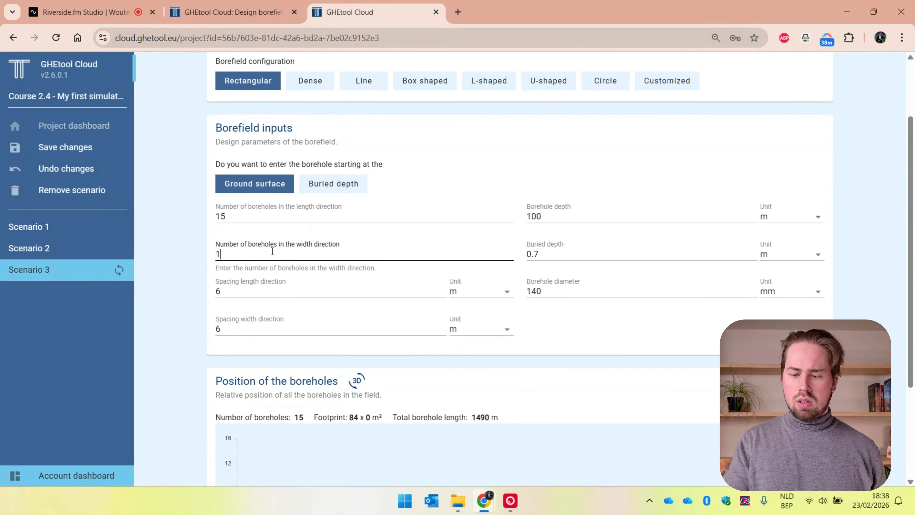
text(4)
scroll(272, 252, down, 3)
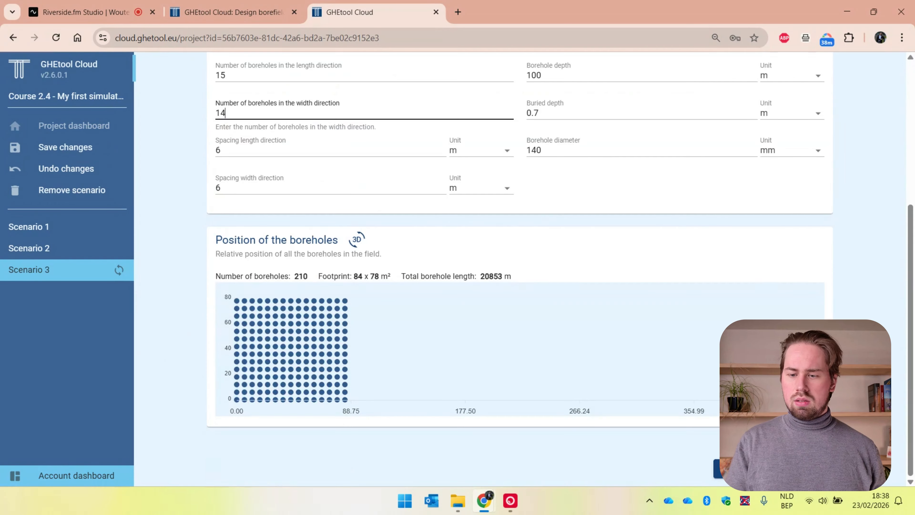
click(773, 468)
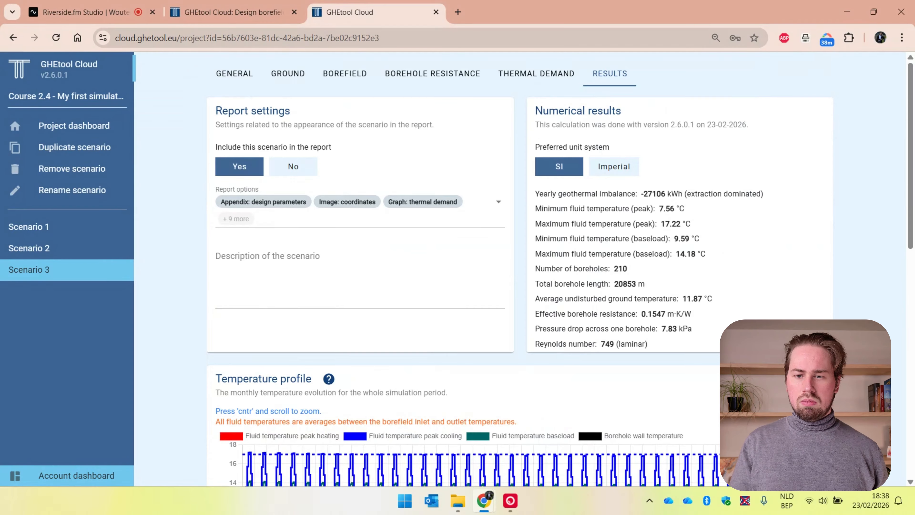
Step: Review the recalculated results and temperature profile of Scenario 3 for comparison with Scenario 1
scroll(561, 271, down, 2)
scroll(648, 145, down, 3)
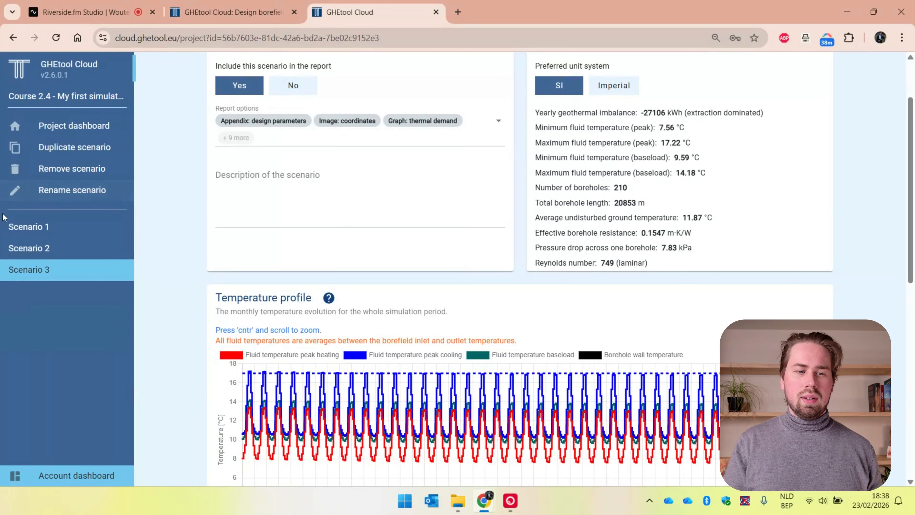
click(44, 233)
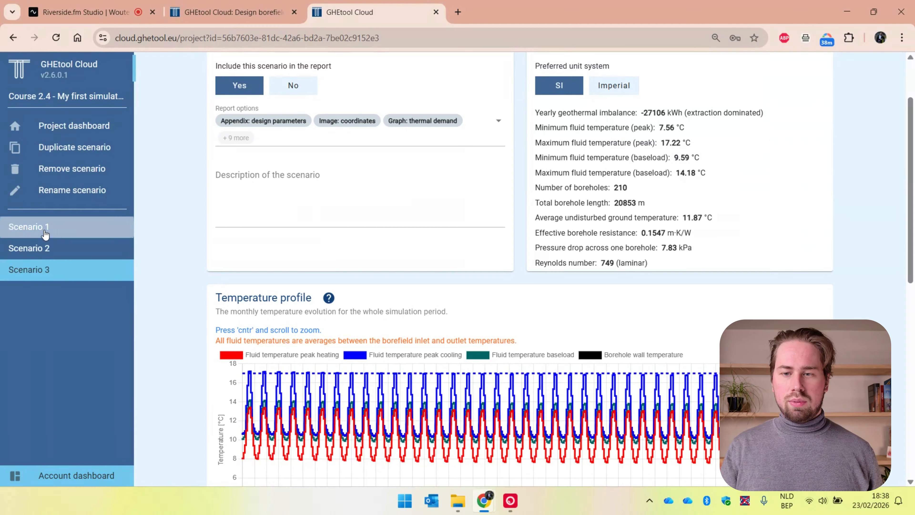
click(46, 274)
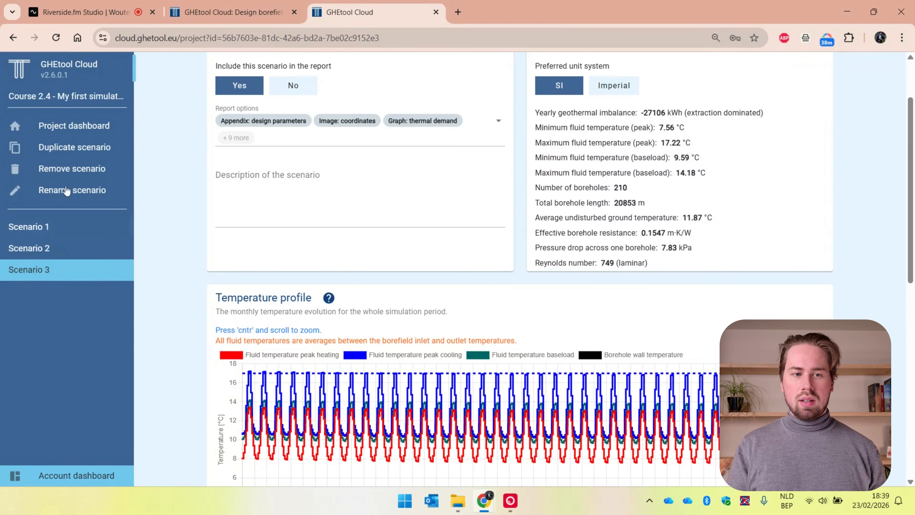
Step: Duplicate Scenario 3 and rename the copy Scenario 4
click(75, 151)
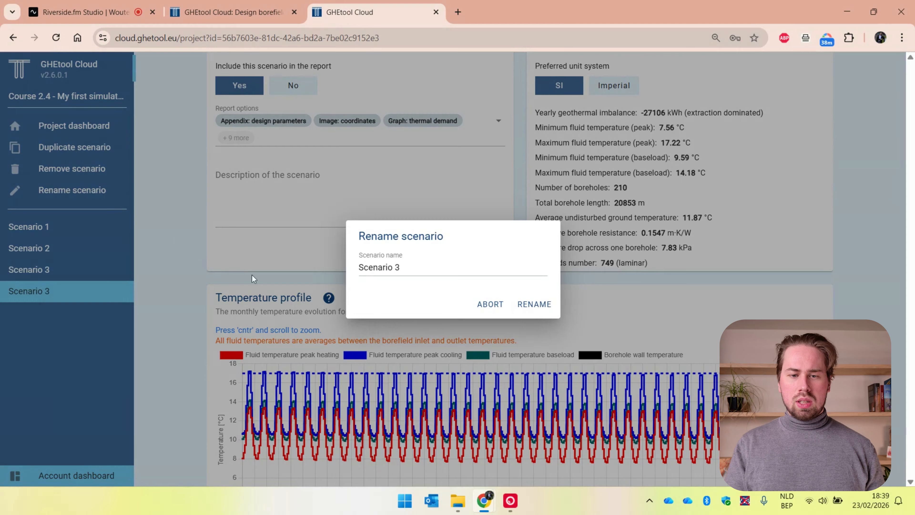
click(413, 264)
key(BackSpace)
text(4)
key(BackSpace)
text(4)
key(Return)
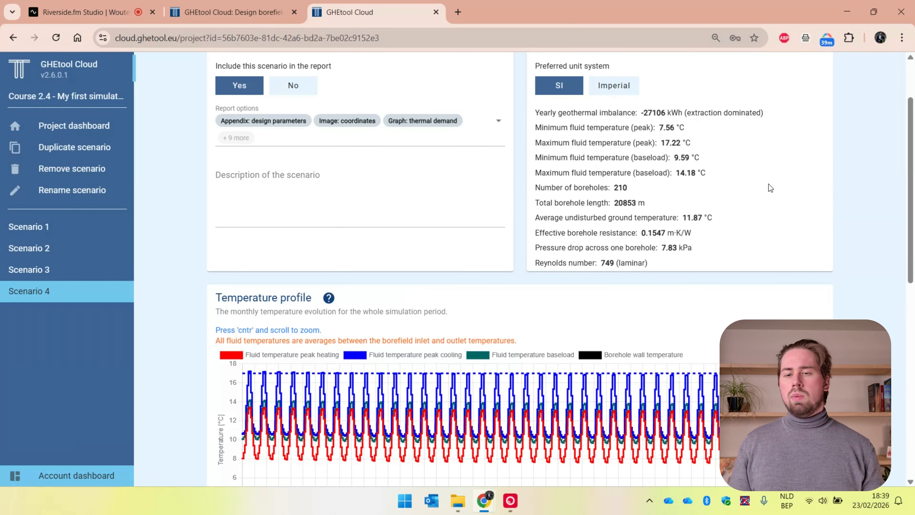
Step: Change the fluid type in Scenario 4's borehole resistance data to Water, then calculate the scenario and check its temperature profile
scroll(769, 184, up, 2)
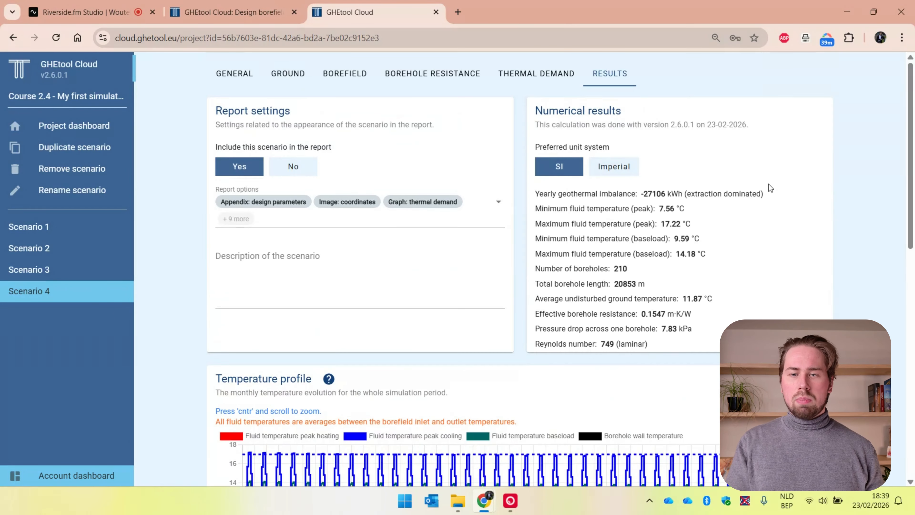
click(474, 80)
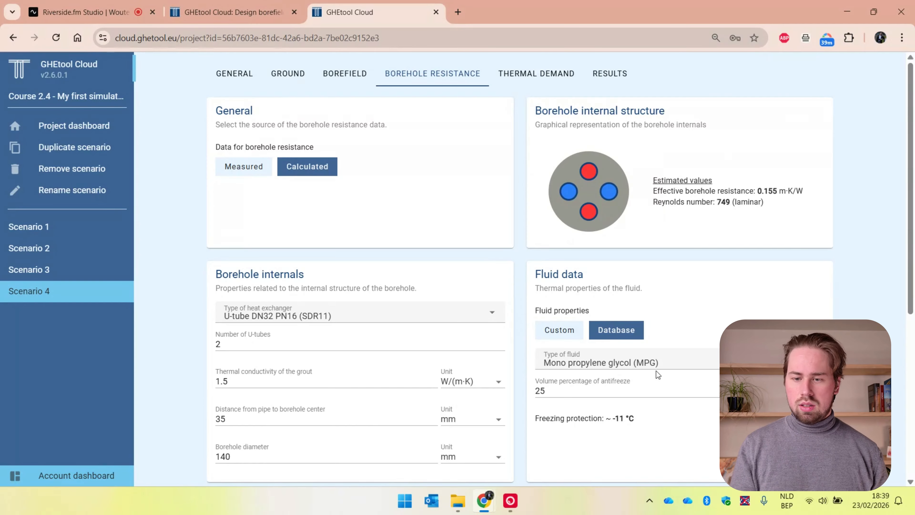
click(660, 362)
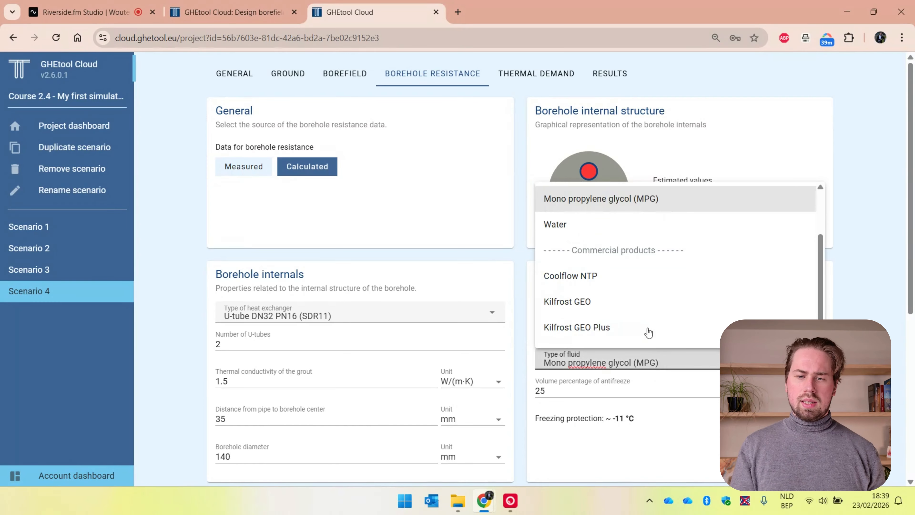
click(628, 231)
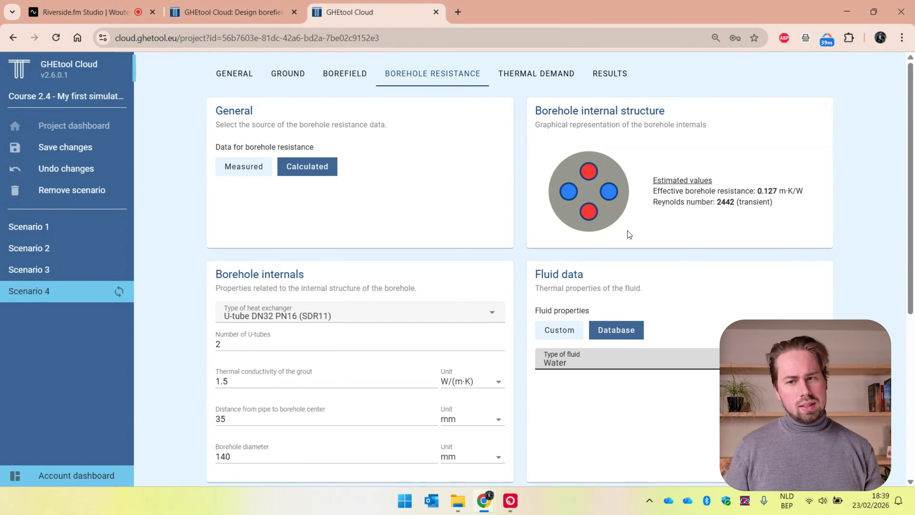
scroll(628, 231, down, 1)
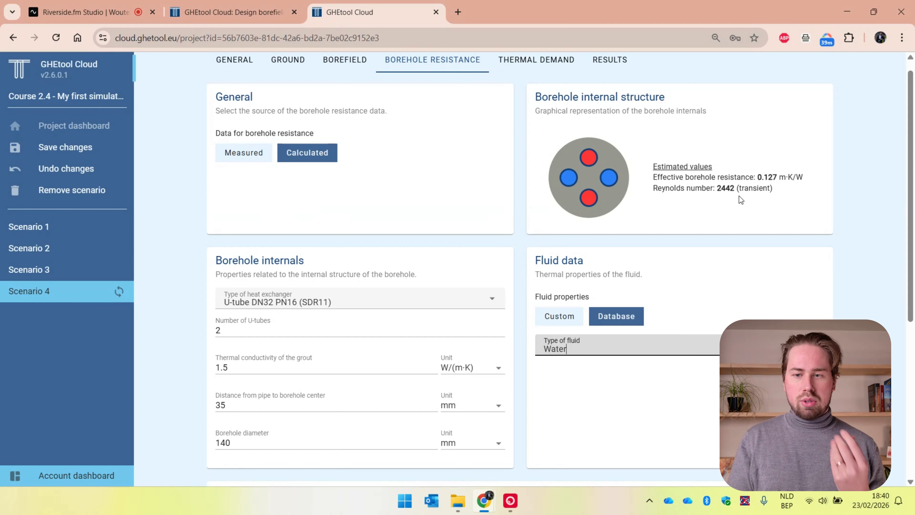
scroll(739, 196, down, 7)
scroll(740, 197, down, 1)
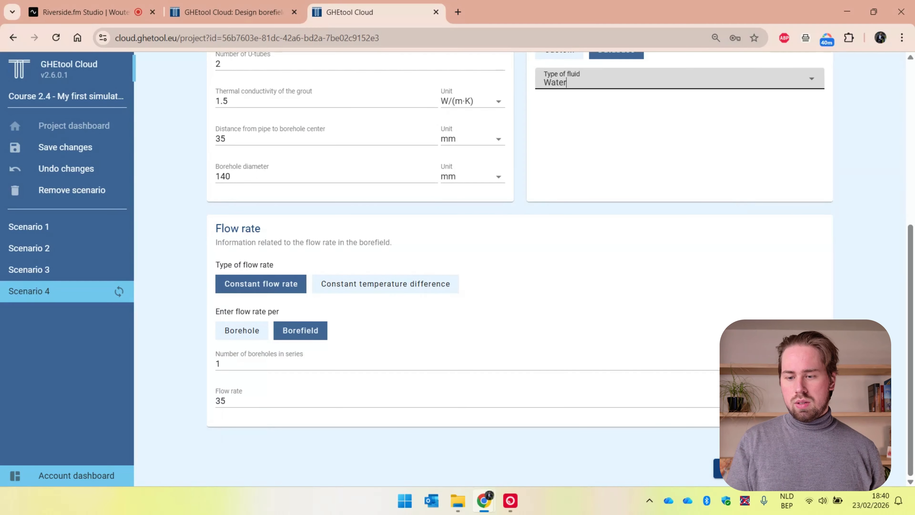
click(771, 469)
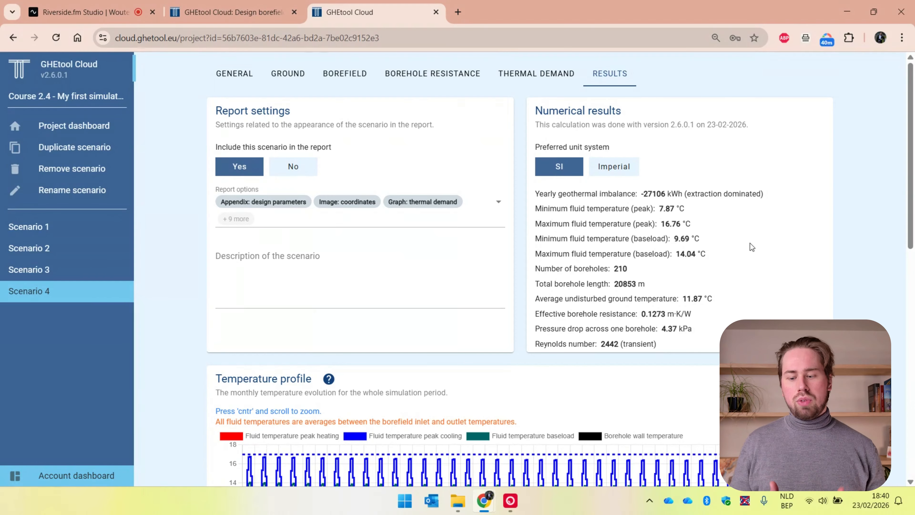
scroll(751, 244, down, 3)
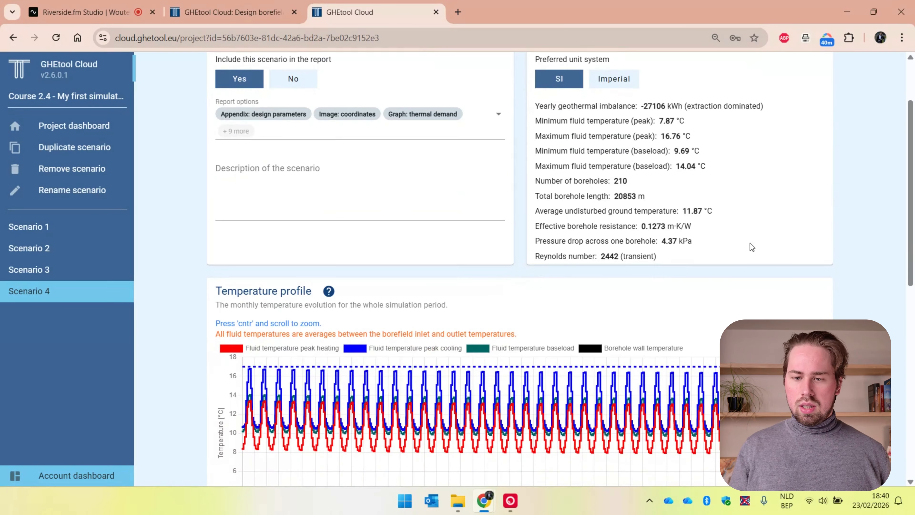
Step: Duplicate Scenario 4 and rename the copy Scenario 5
scroll(751, 244, up, 3)
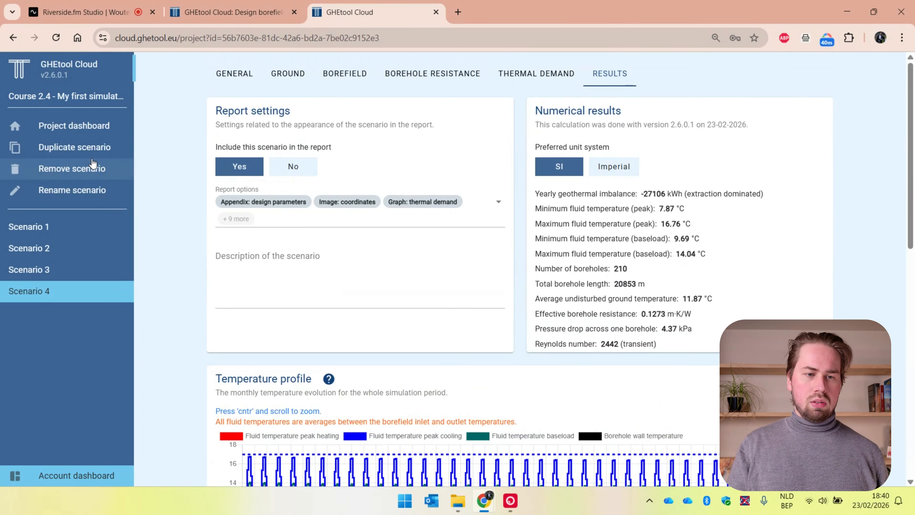
click(93, 156)
click(72, 190)
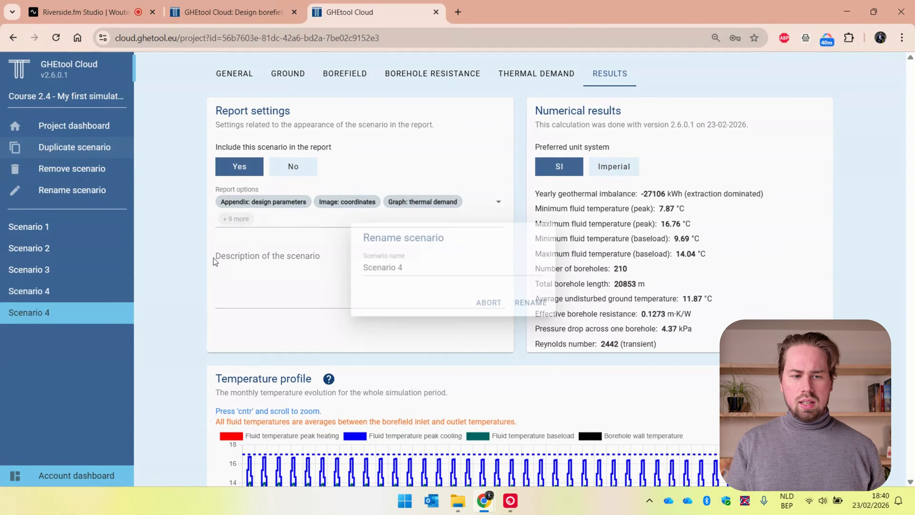
click(415, 274)
key(BackSpace)
text(5)
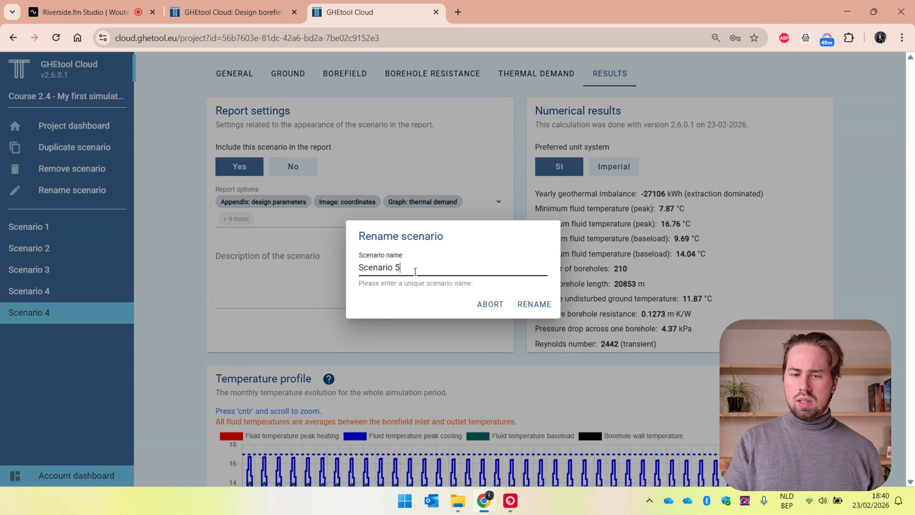
key(Return)
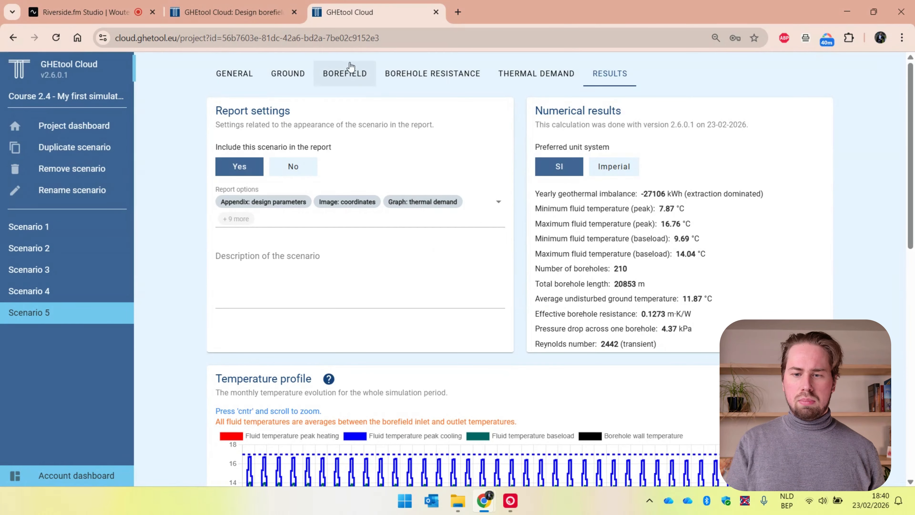
Step: Set the number of boreholes in the width direction to 13 in Scenario 5's borefield and calculate the scenario
click(348, 78)
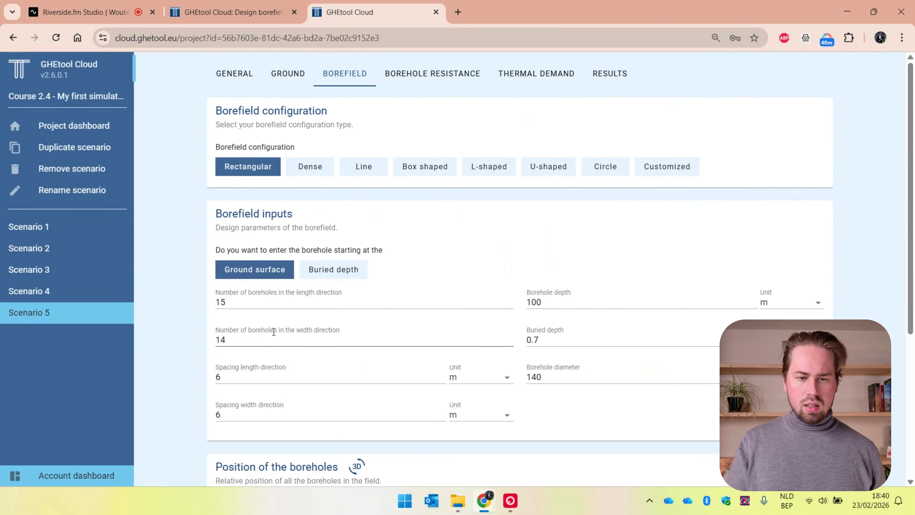
click(274, 334)
key(BackSpace)
text(3)
scroll(274, 333, down, 4)
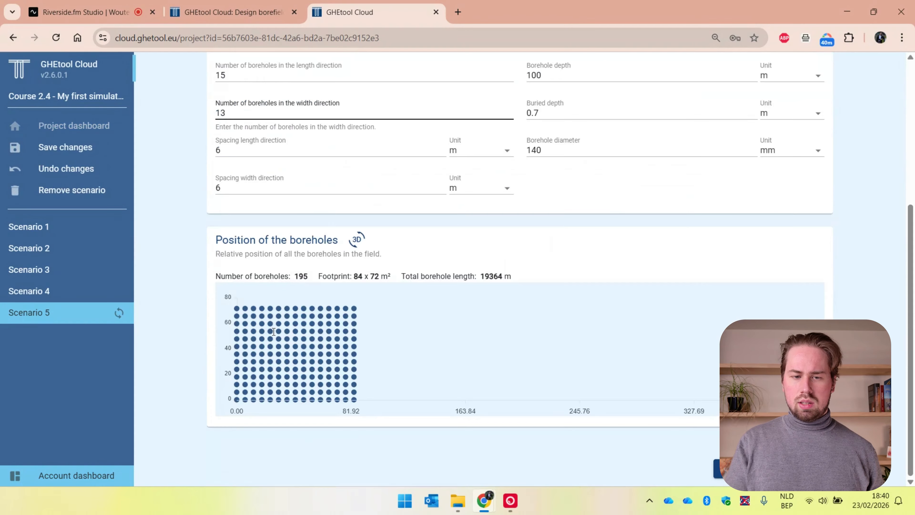
click(773, 469)
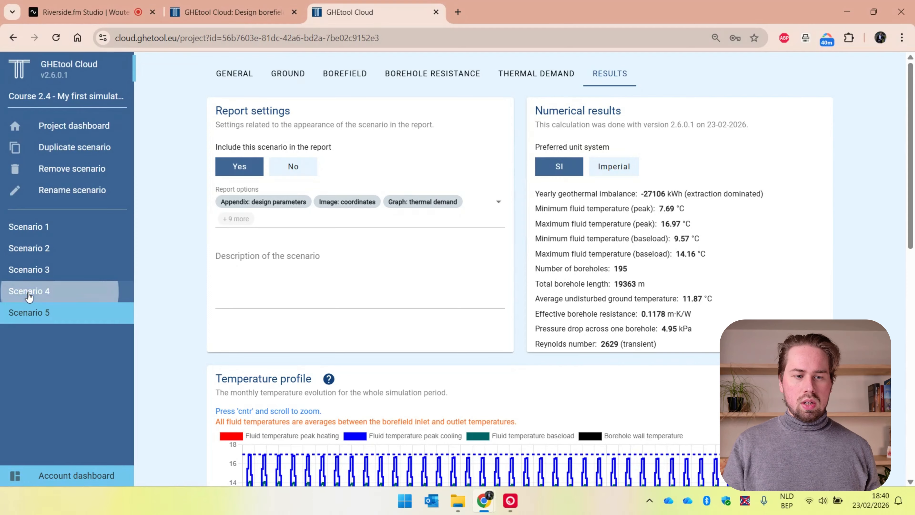
Step: Compare the numerical results of Scenario 4 and Scenario 5, and examine Scenario 5's temperature profile
click(83, 297)
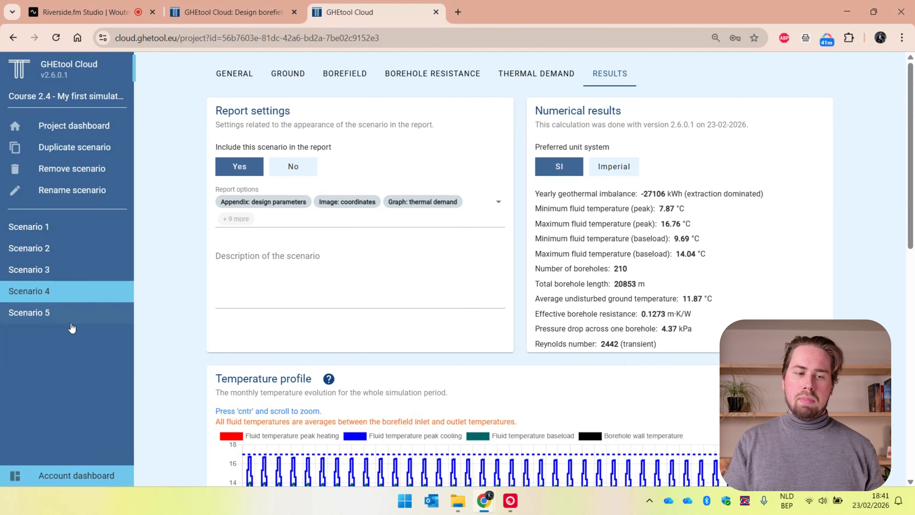
click(77, 318)
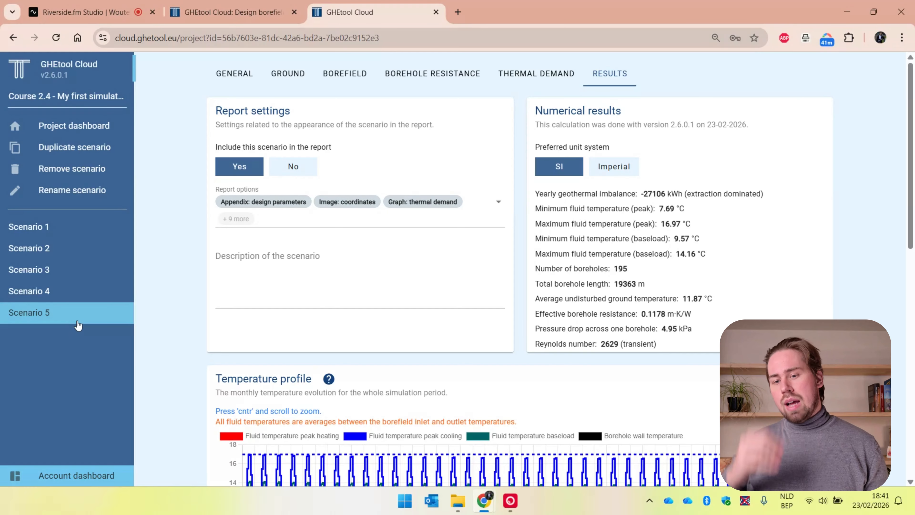
click(82, 295)
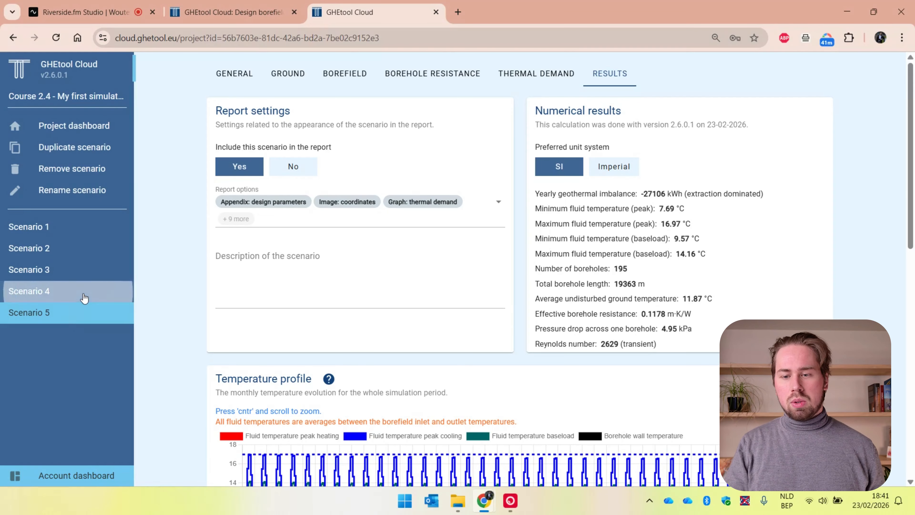
click(78, 324)
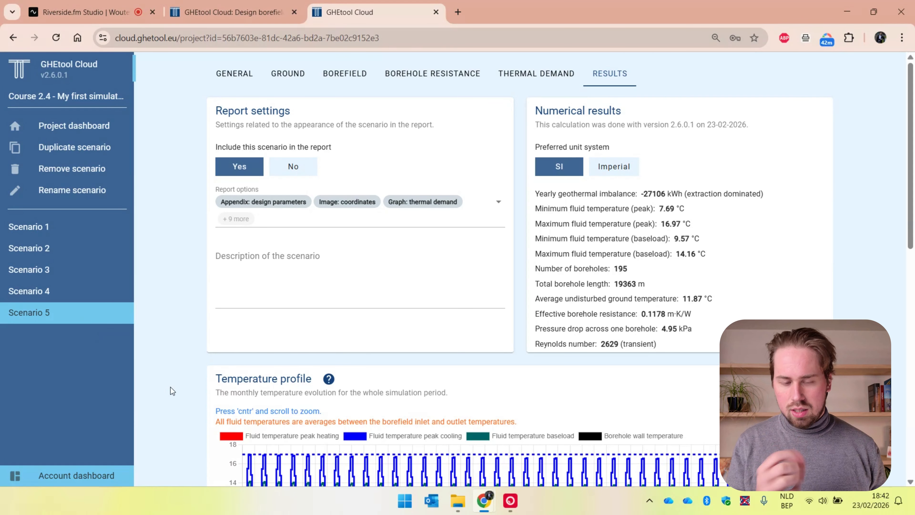
scroll(170, 388, down, 3)
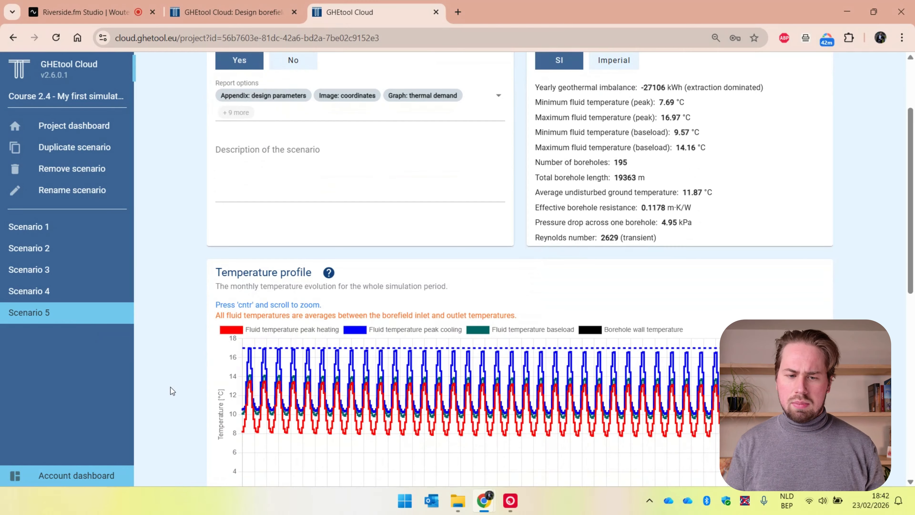
scroll(171, 388, down, 1)
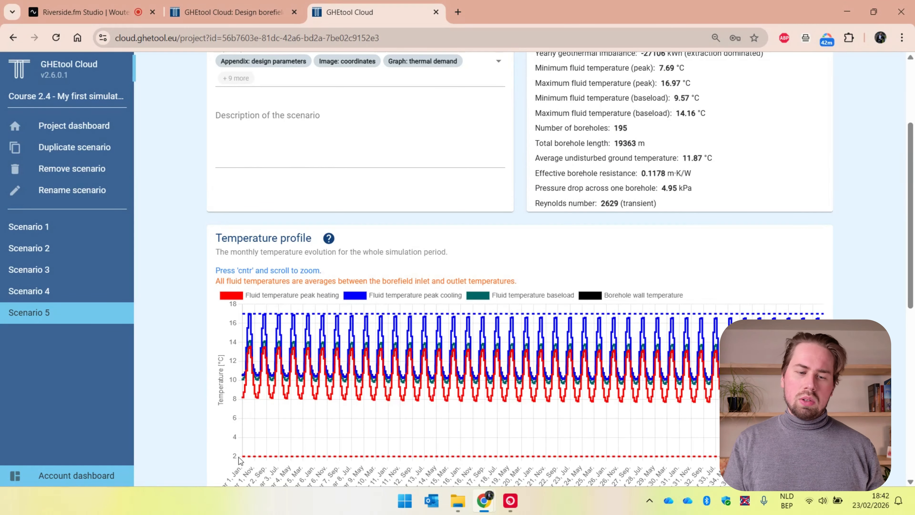
Step: Set Scenario 5's minimum average fluid temperature to 6 °C in the general simulation settings and recalculate it
scroll(182, 398, up, 4)
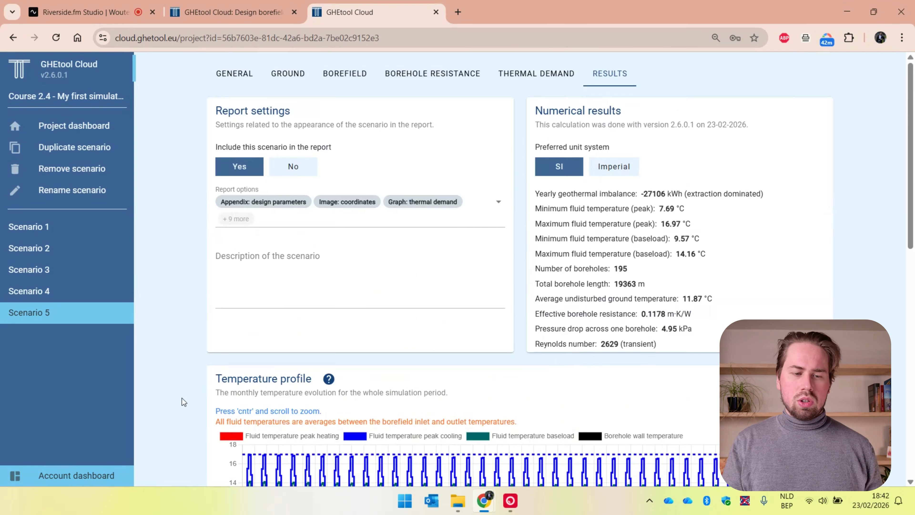
click(231, 74)
click(694, 152)
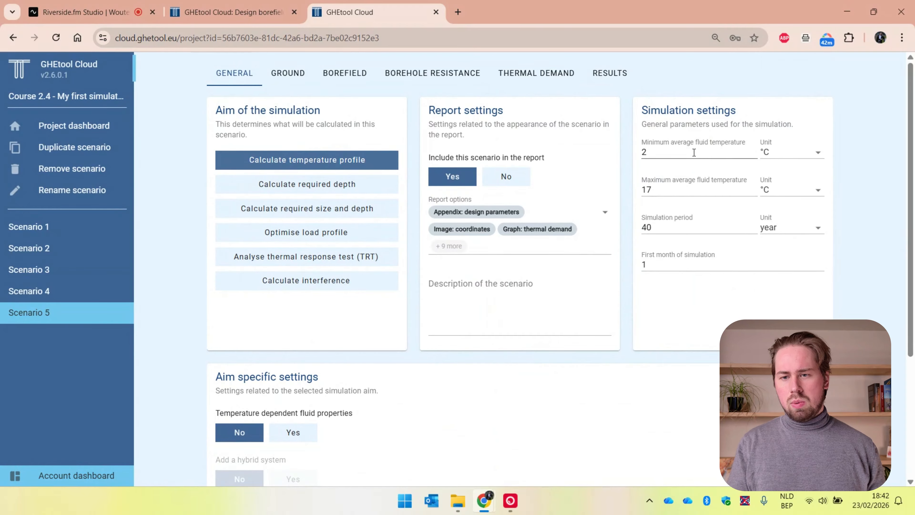
key(BackSpace)
text(6)
scroll(694, 152, down, 5)
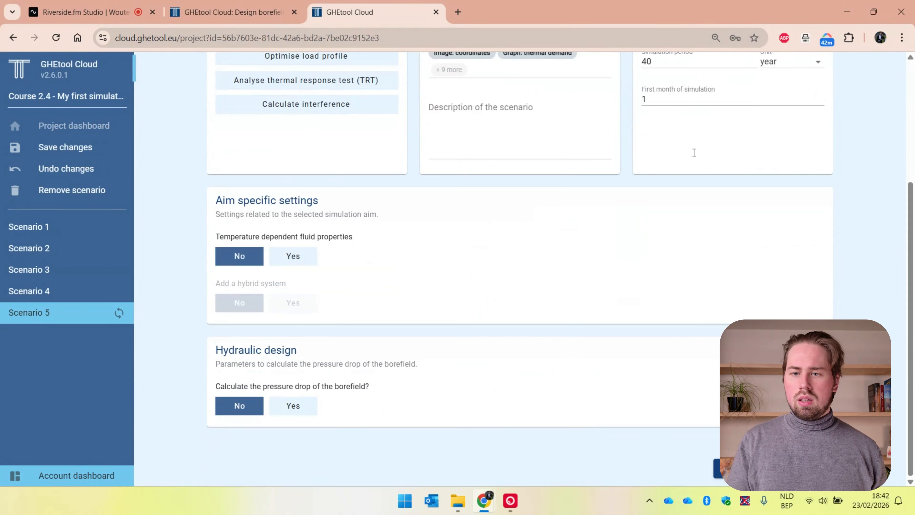
click(771, 468)
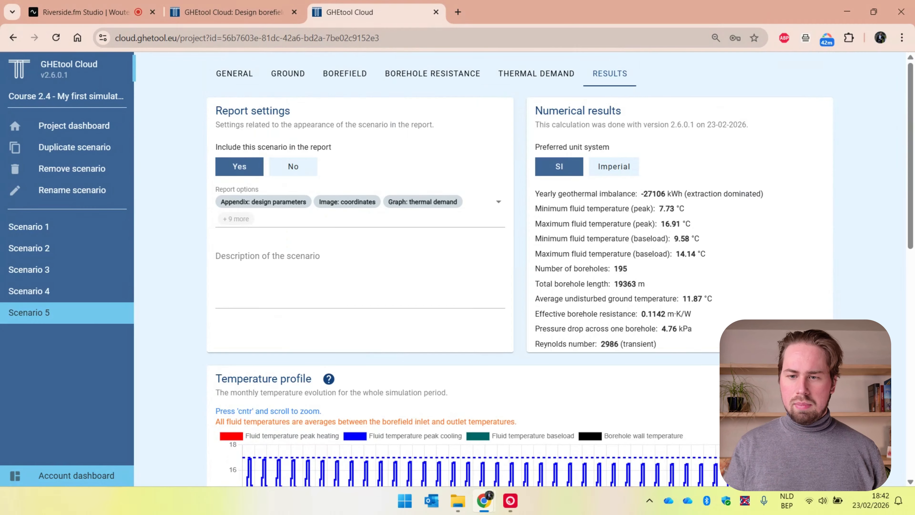
Step: Review Scenario 5's recalculated results and temperature profile against the temperature limits in its simulation settings
scroll(559, 268, down, 4)
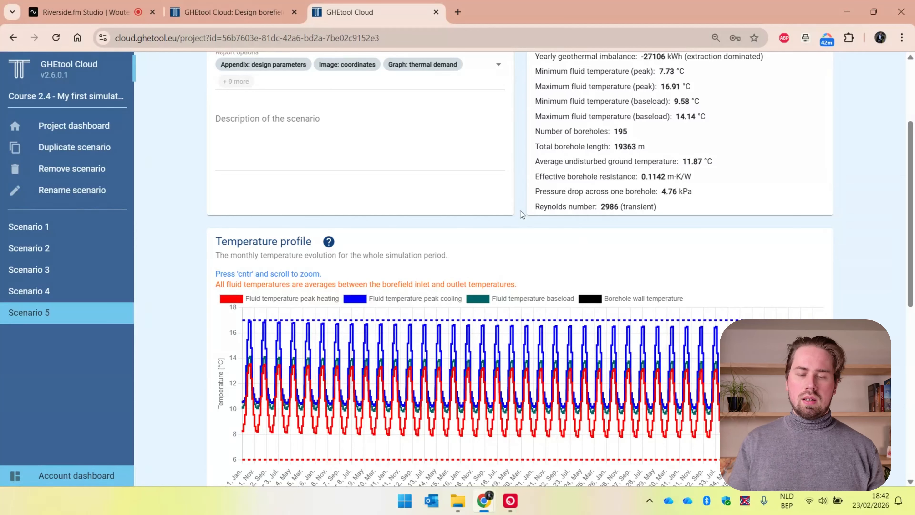
scroll(520, 210, up, 4)
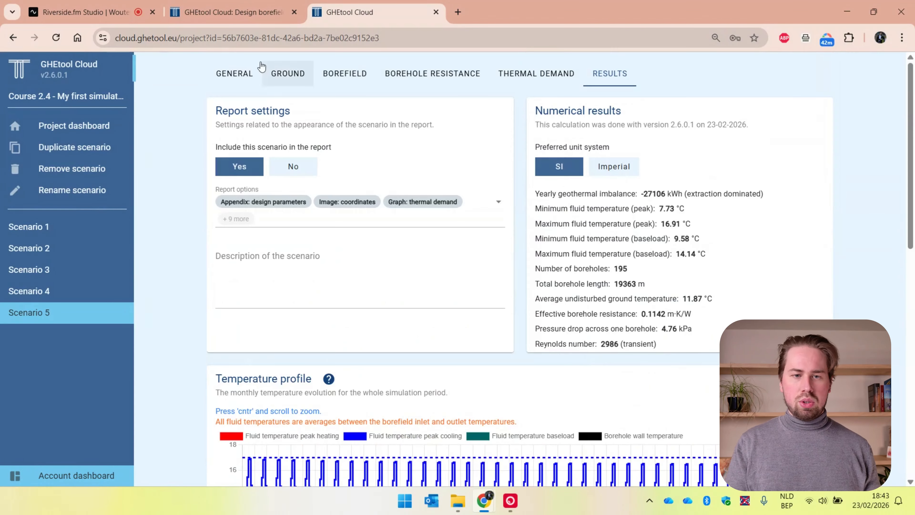
click(231, 76)
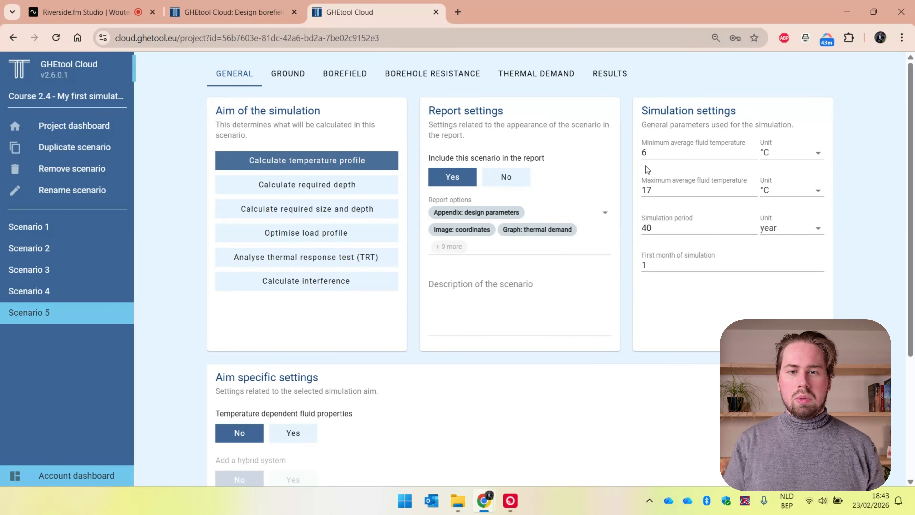
click(609, 79)
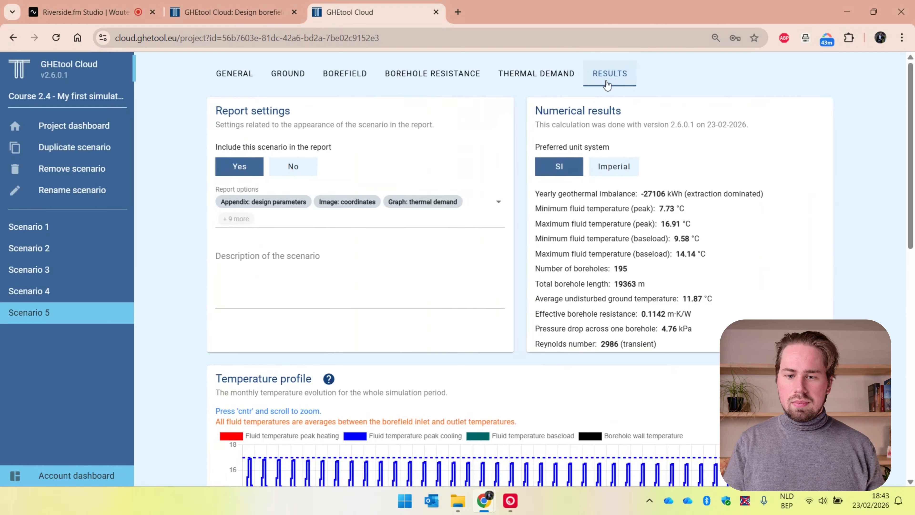
scroll(526, 333, down, 1)
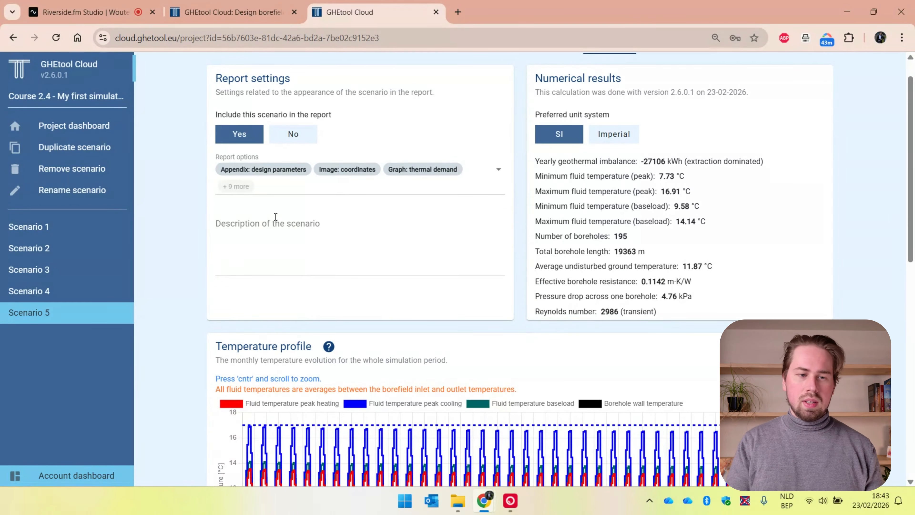
Step: Duplicate Scenario 5 and rename the copy Scenario 6
click(67, 145)
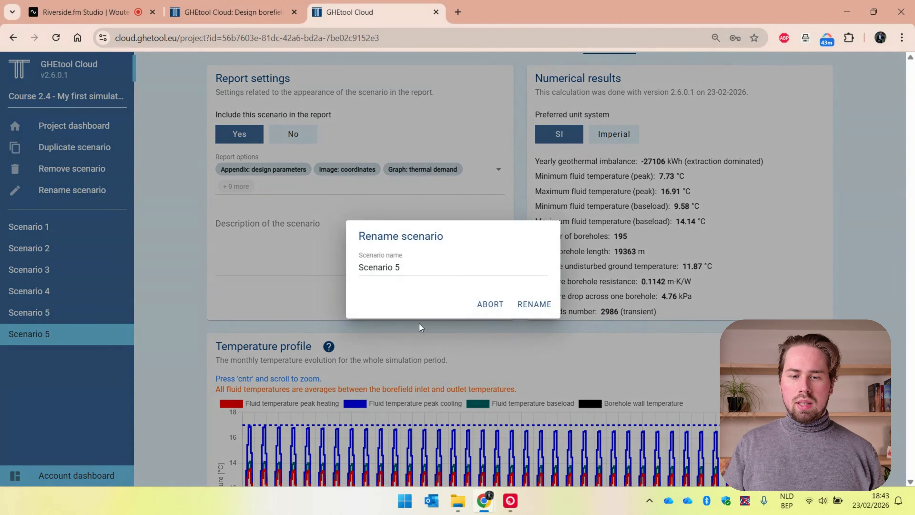
click(441, 269)
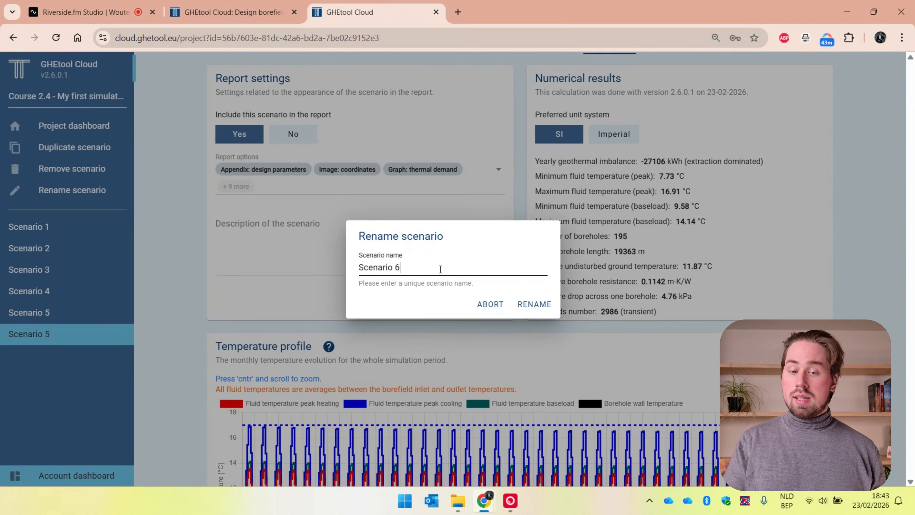
key(Return)
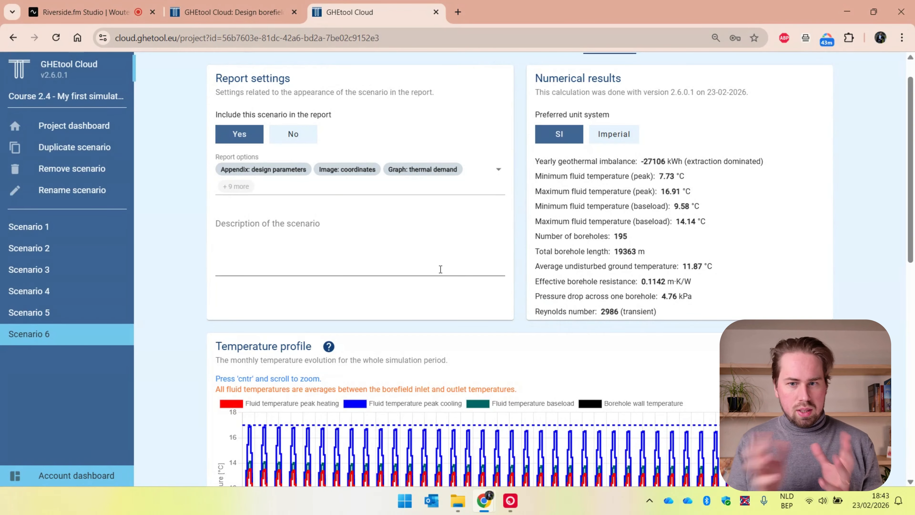
Step: Set the number of U-tubes in Scenario 6's borehole internals to 1
scroll(440, 269, up, 1)
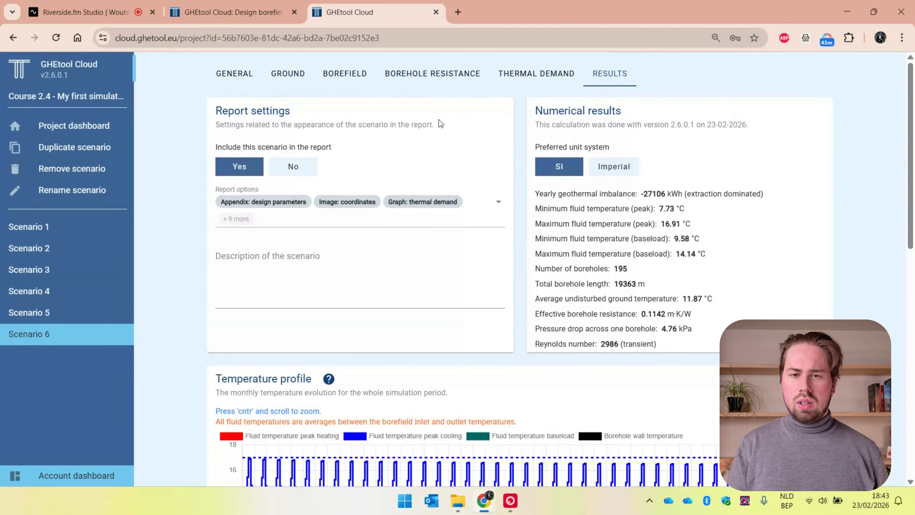
click(434, 77)
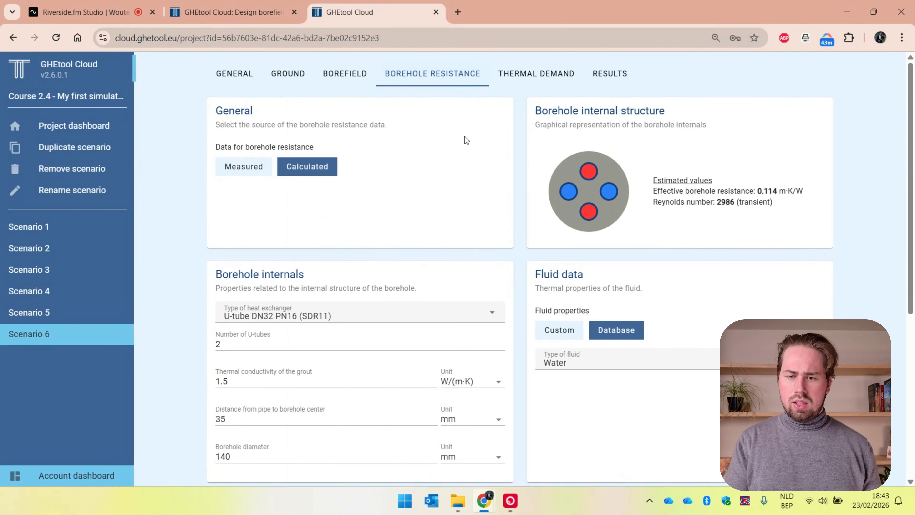
double_click(358, 342)
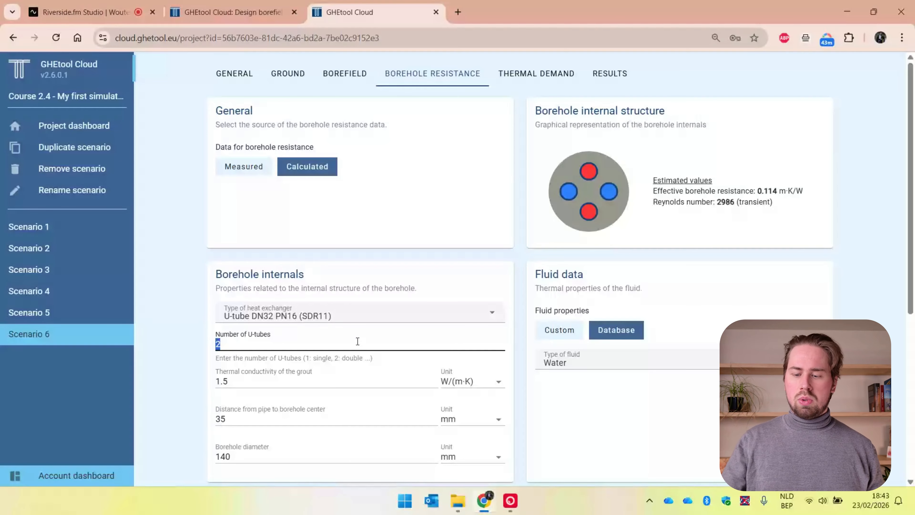
text(1)
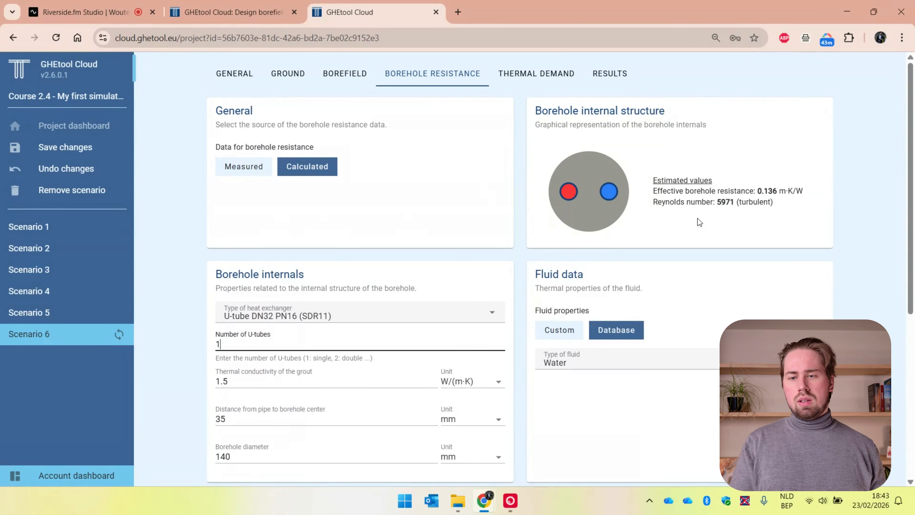
Step: Try 2 U-tubes again in Scenario 6 to compare the estimated borehole resistance, and restore the number to 1
key(BackSpace)
text(2)
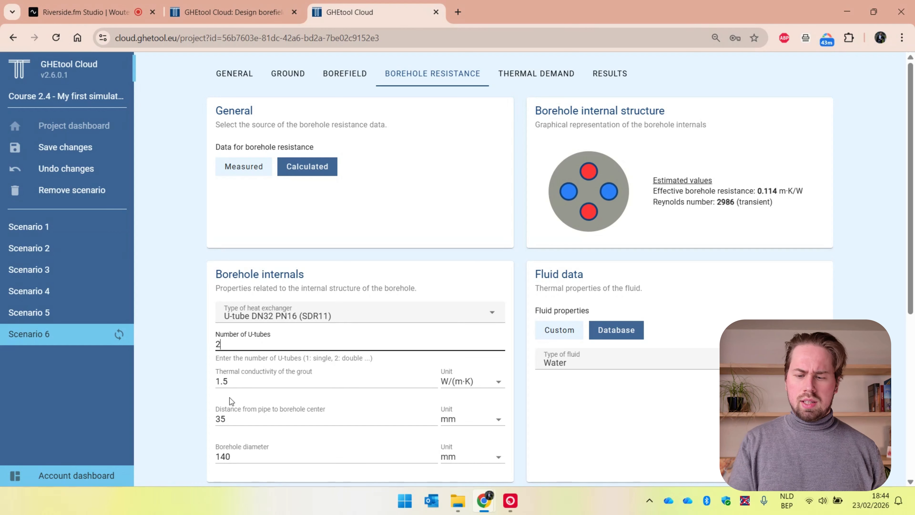
key(BackSpace)
text(1)
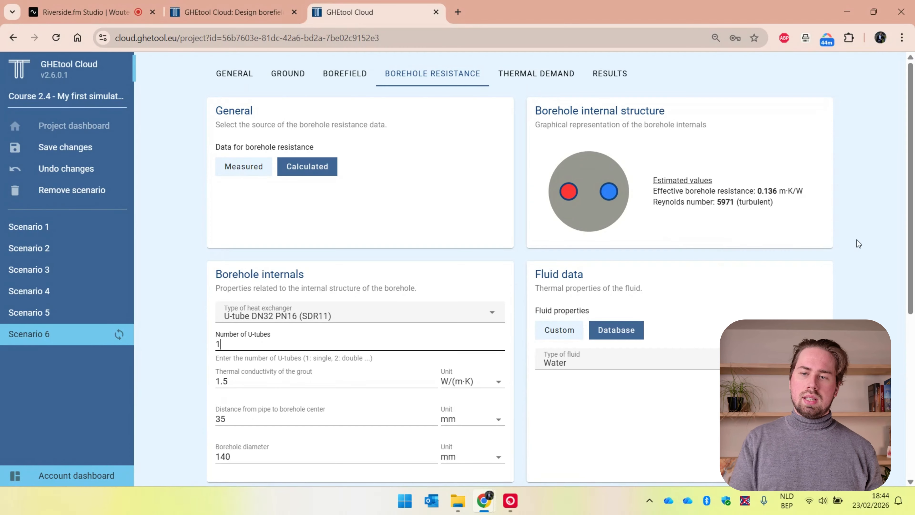
Step: Calculate Scenario 6 with the single U-tube and compare its numerical results with those of Scenario 5
scroll(851, 304, down, 5)
click(773, 469)
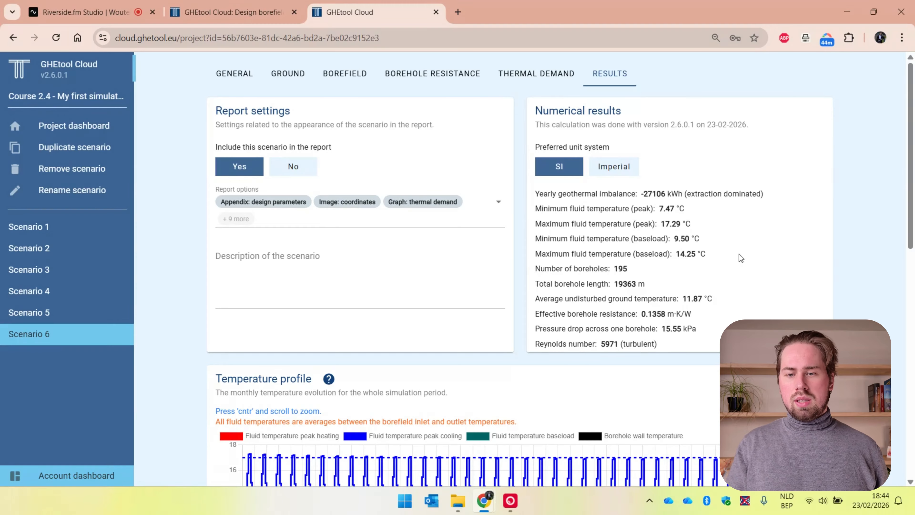
click(42, 317)
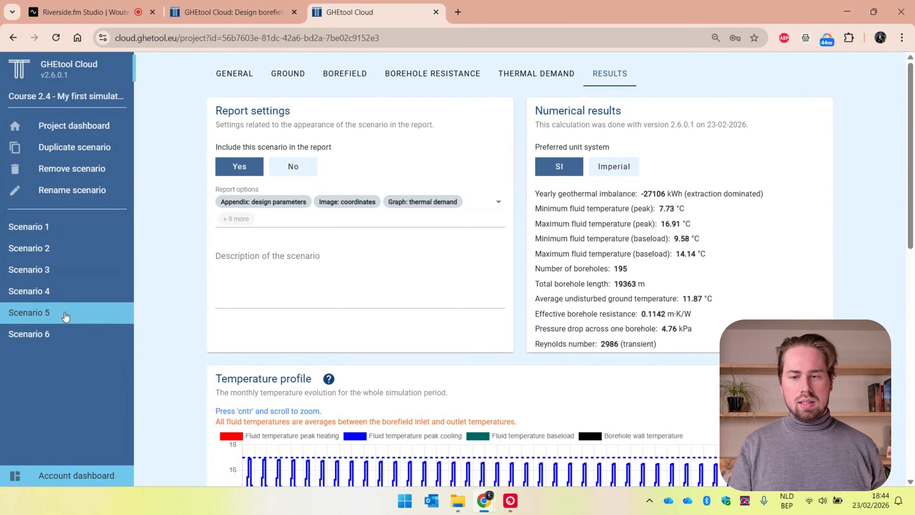
click(70, 341)
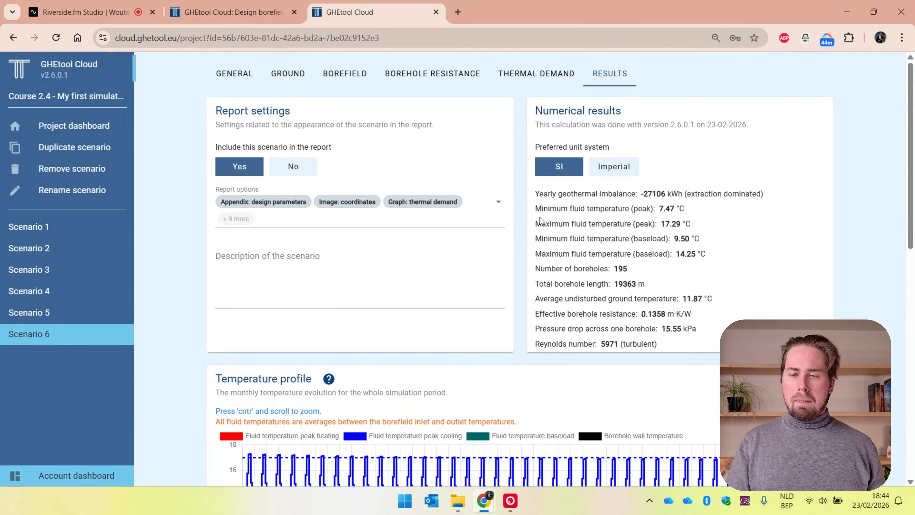
Step: Duplicate Scenario 6 and rename the copy Scenario 7
click(99, 158)
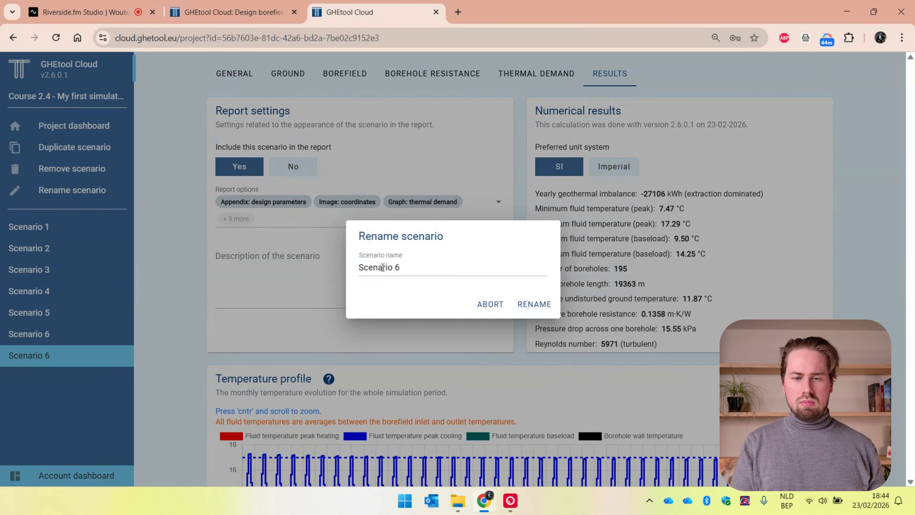
click(435, 271)
key(BackSpace)
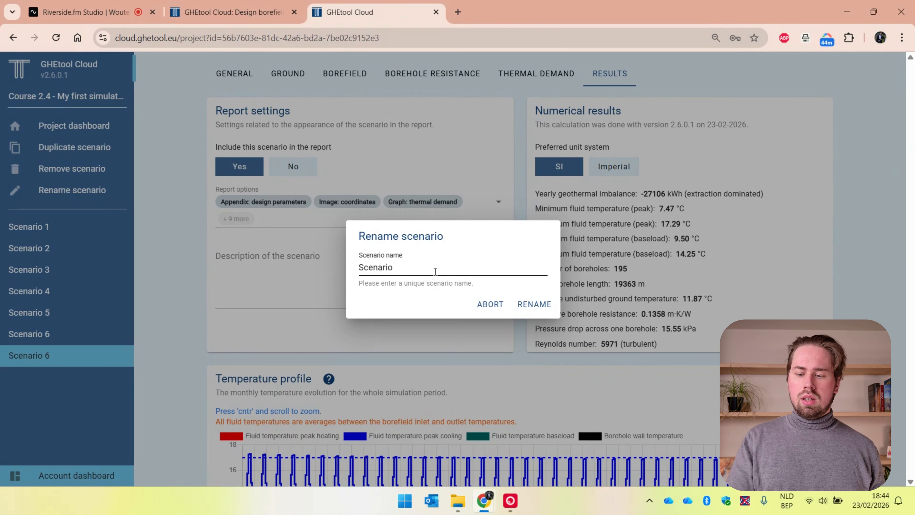
text(7)
key(Return)
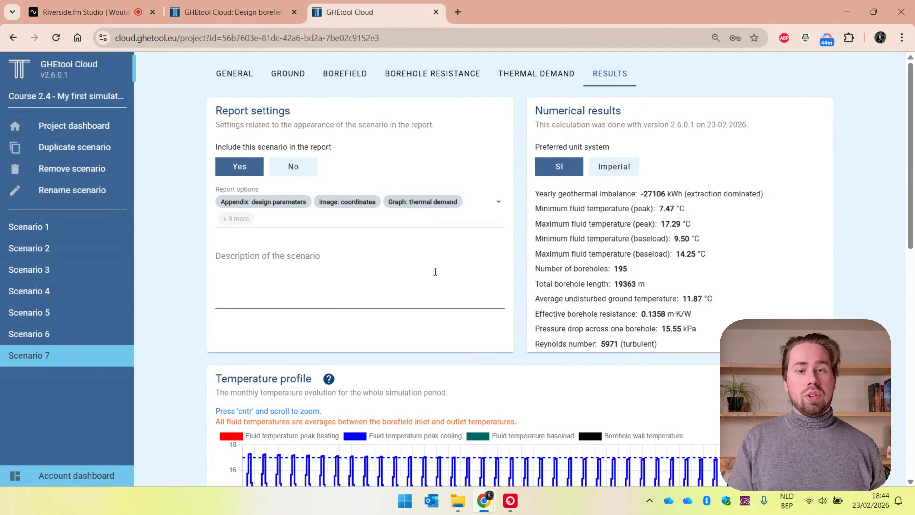
Step: Change the heat exchanger type in Scenario 7's borehole internals to U-tube DN40 PN16 (SDR11)
click(450, 77)
click(327, 310)
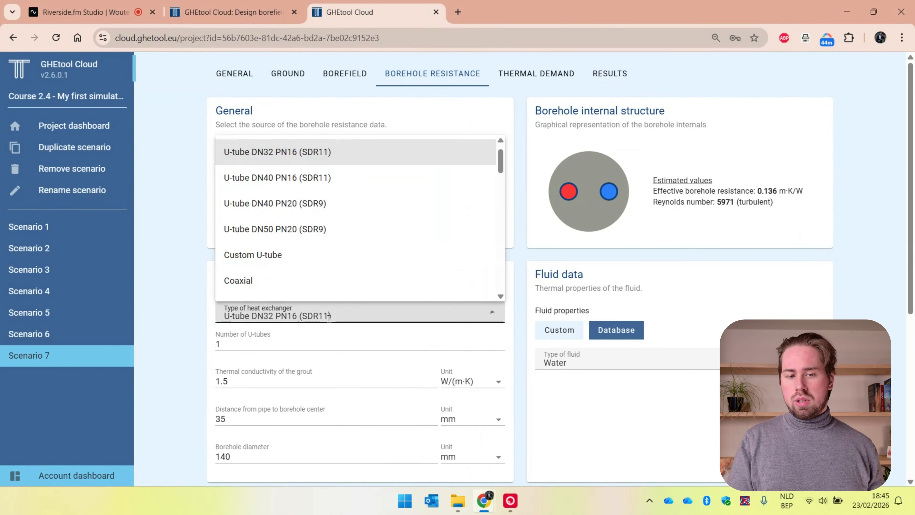
click(323, 179)
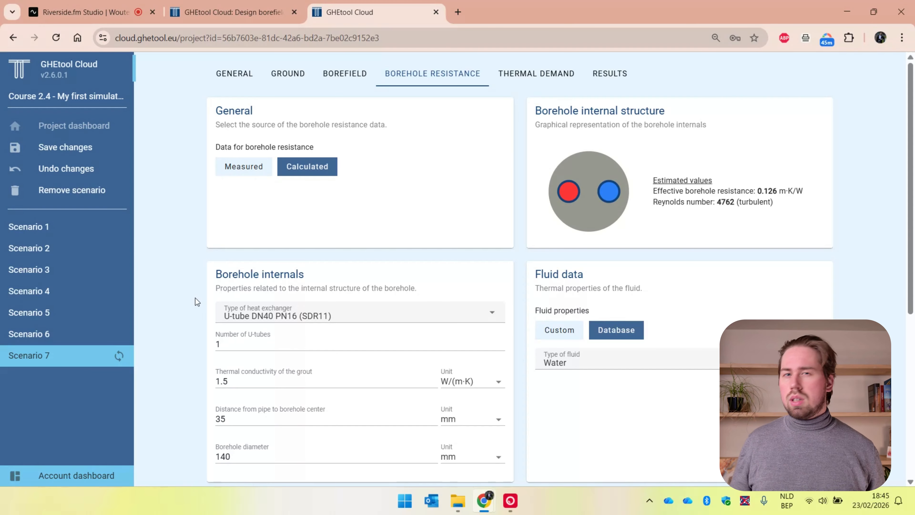
Step: Calculate Scenario 7 with the single DN40 U-tube configuration
scroll(196, 298, down, 6)
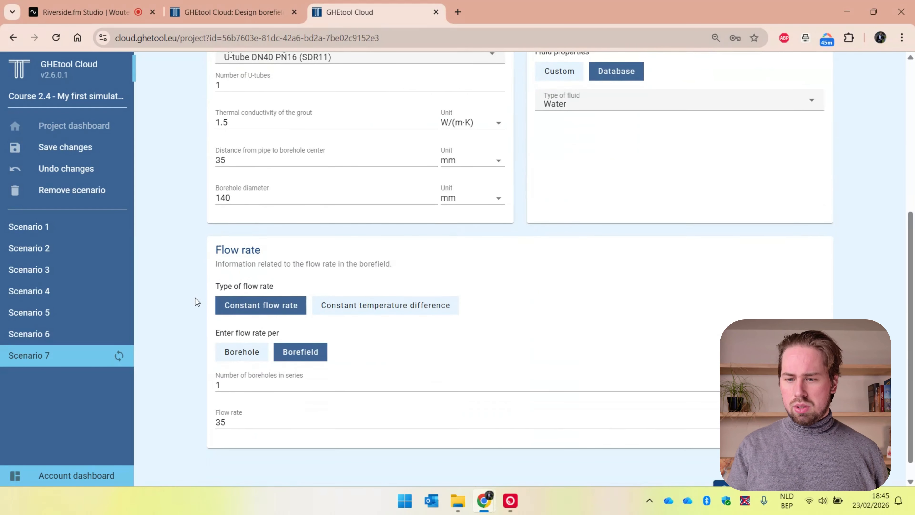
scroll(666, 405, down, 1)
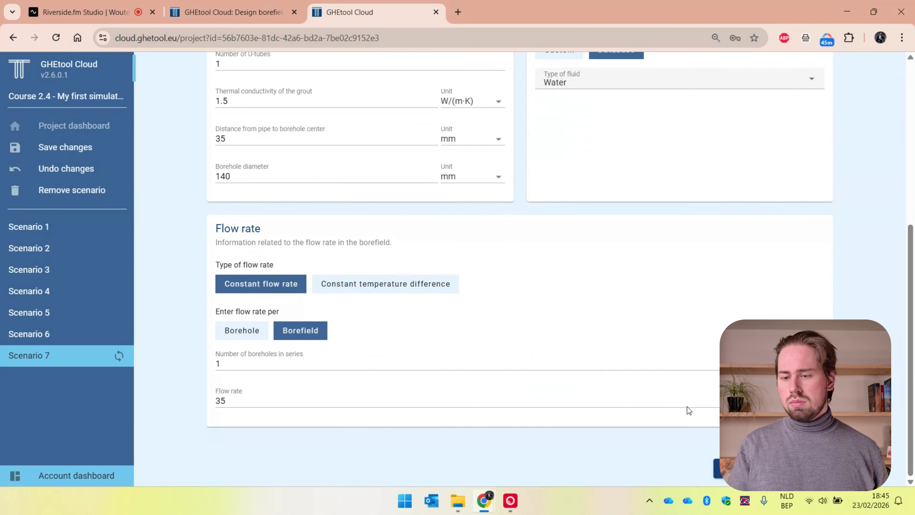
click(719, 470)
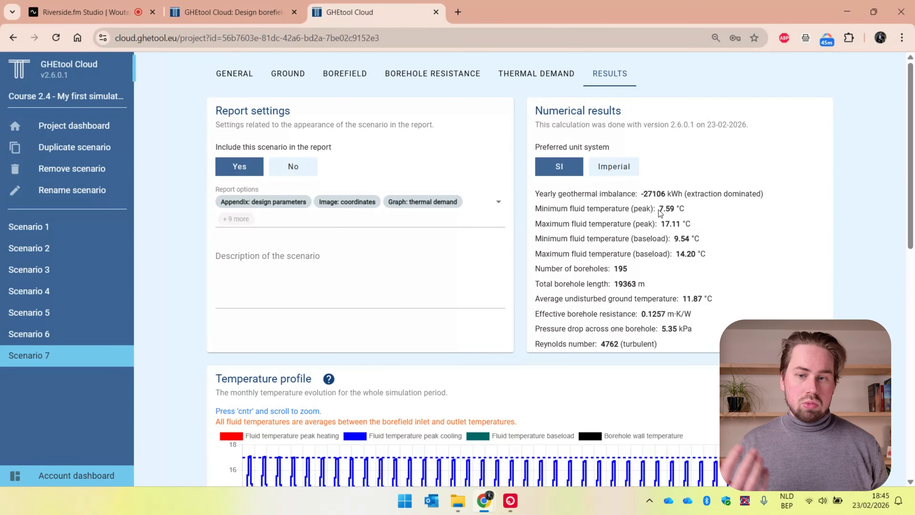
Step: Compare the numerical results of Scenarios 5, 6 and 7, and examine Scenario 7's temperature profile
click(110, 319)
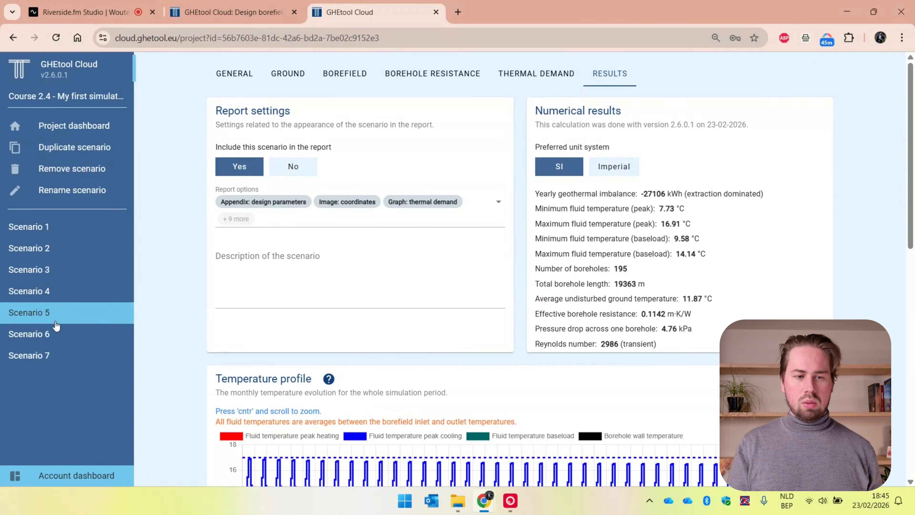
click(58, 340)
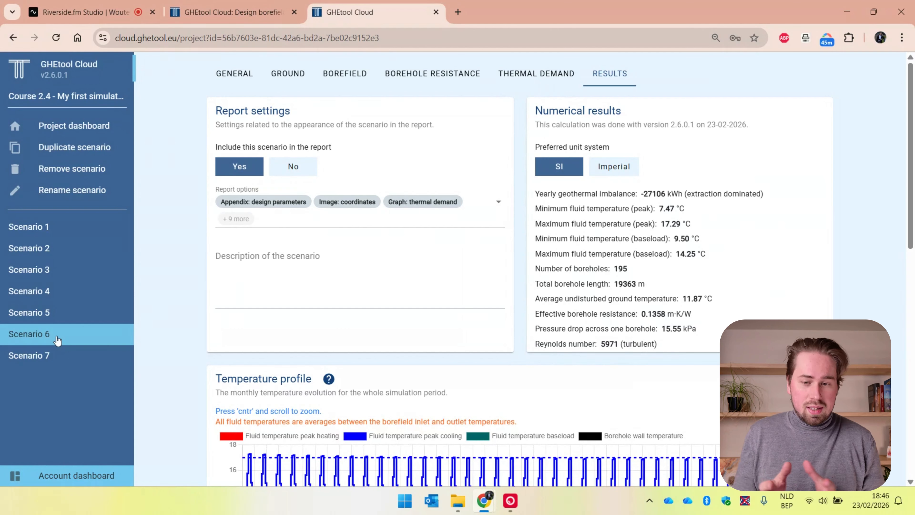
click(55, 364)
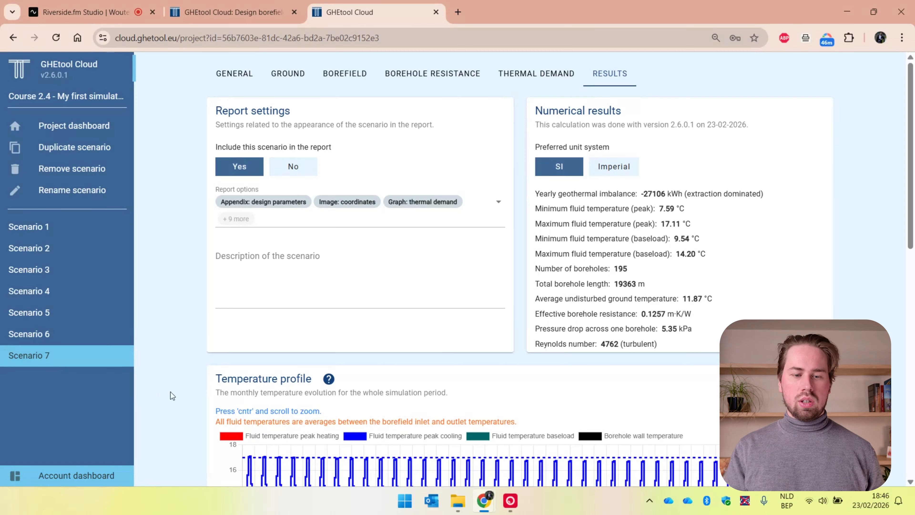
scroll(181, 397, down, 4)
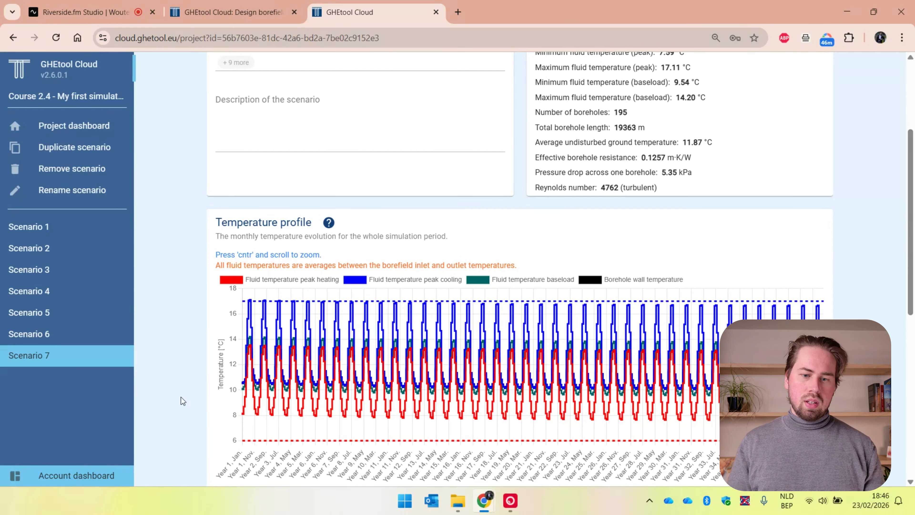
scroll(181, 397, up, 3)
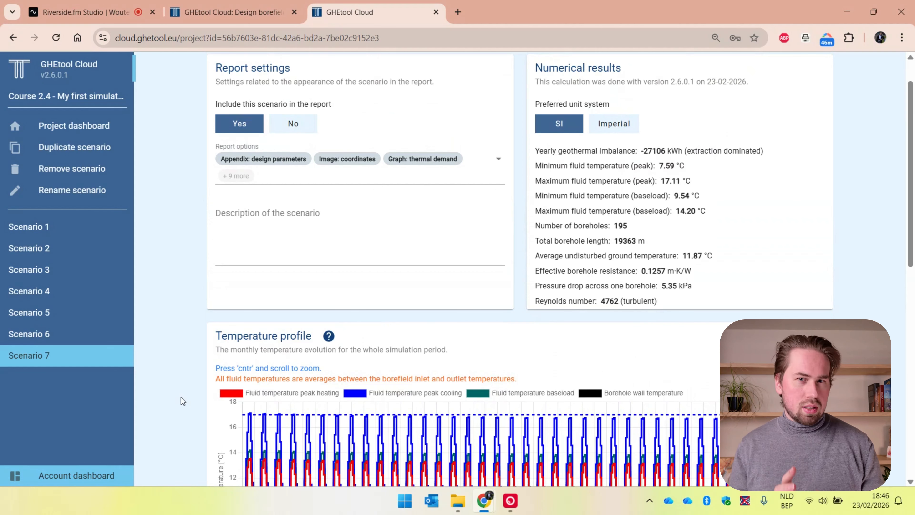
scroll(181, 397, up, 1)
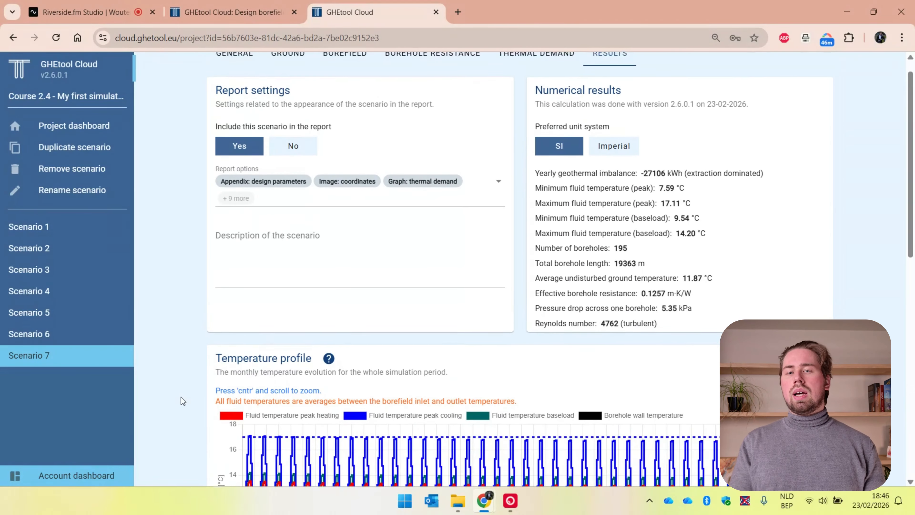